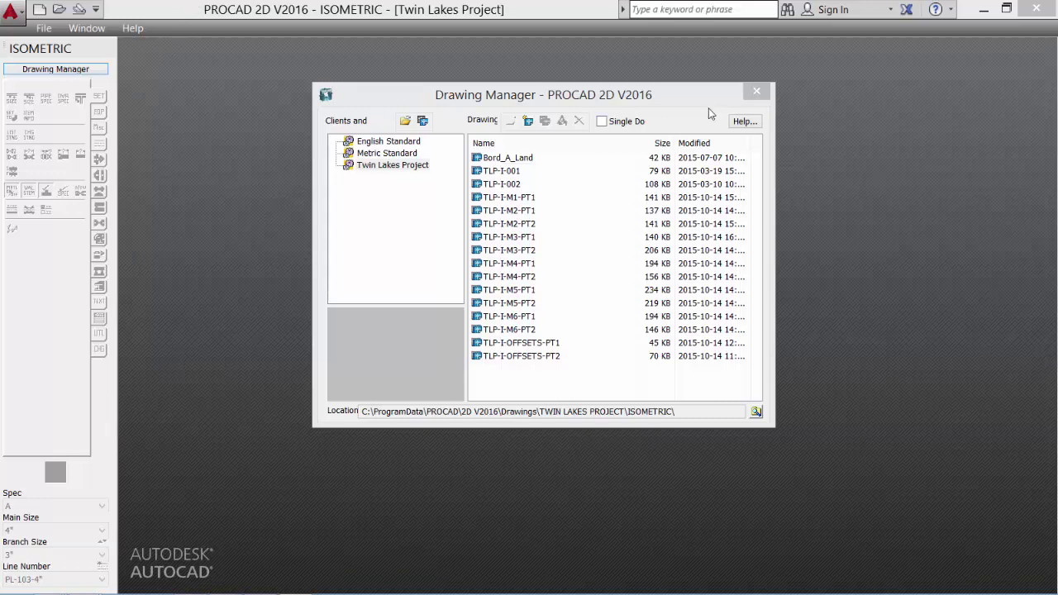
left_click(757, 91)
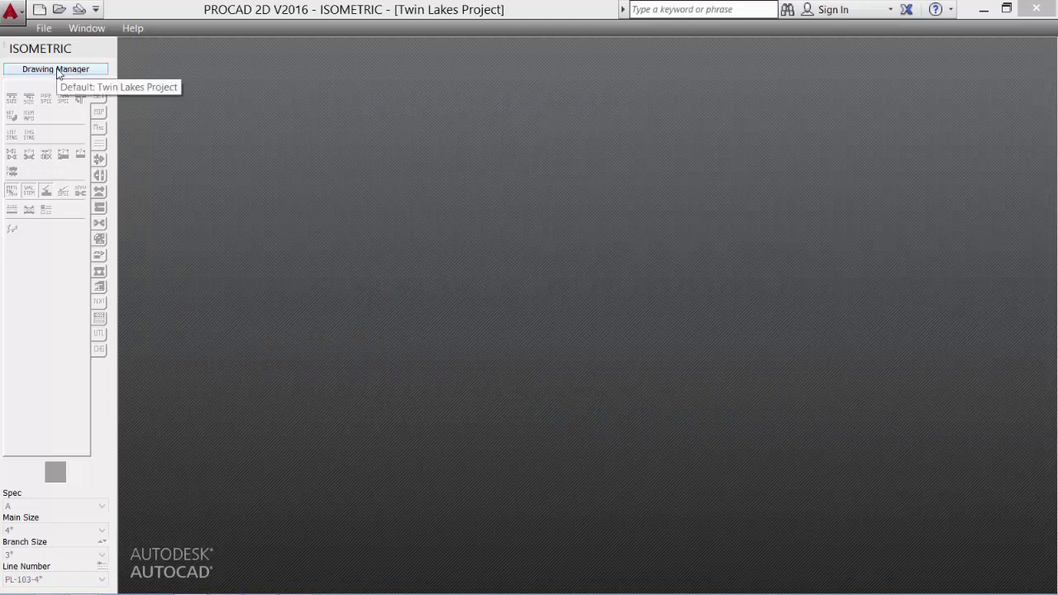
left_click(58, 71)
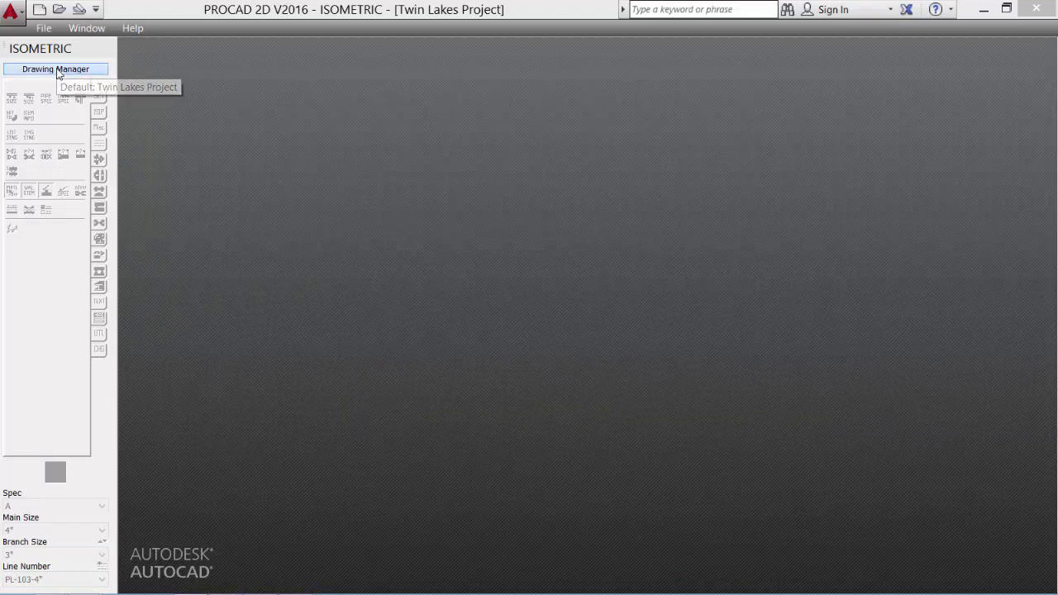
left_click(374, 248)
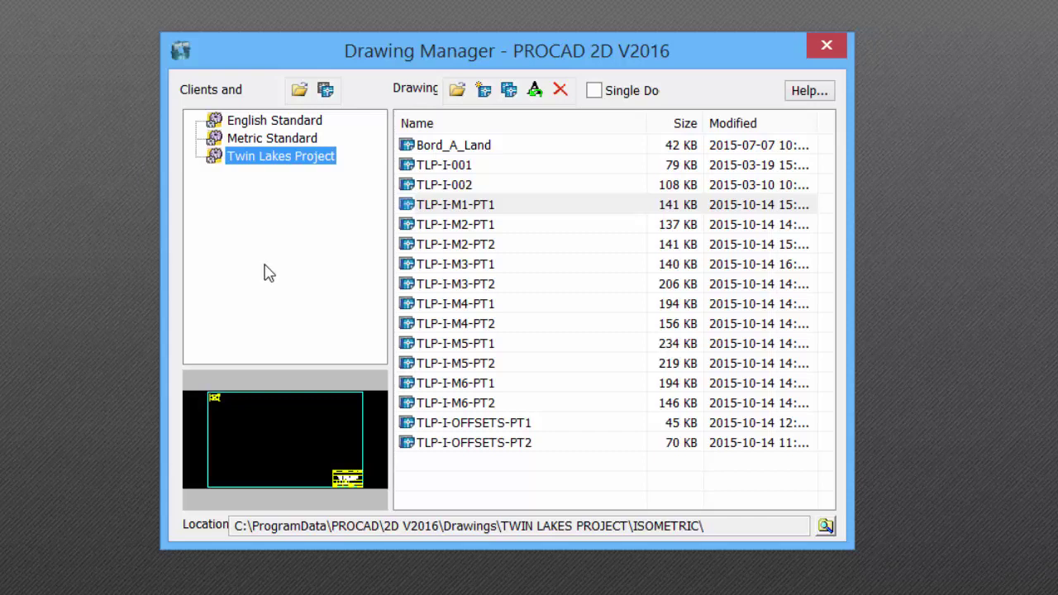
left_click(283, 138)
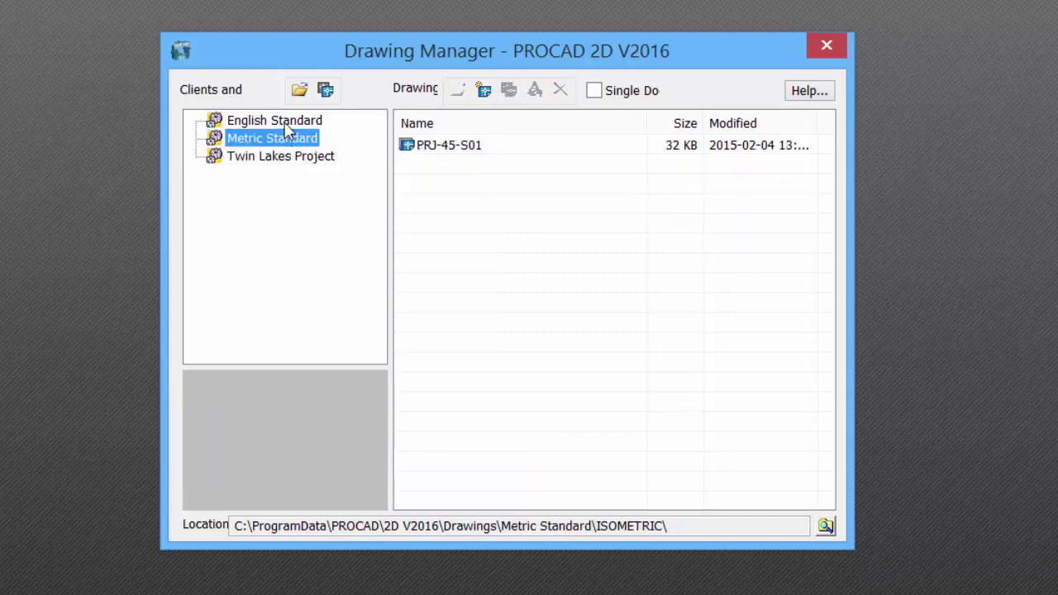
left_click(287, 124)
left_click(283, 159)
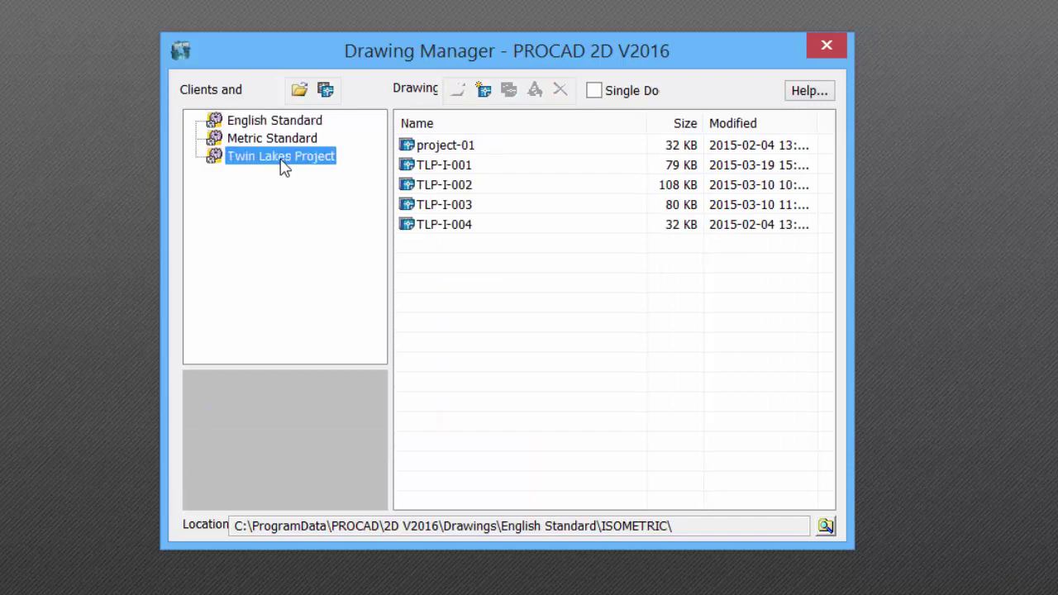
left_click(449, 490)
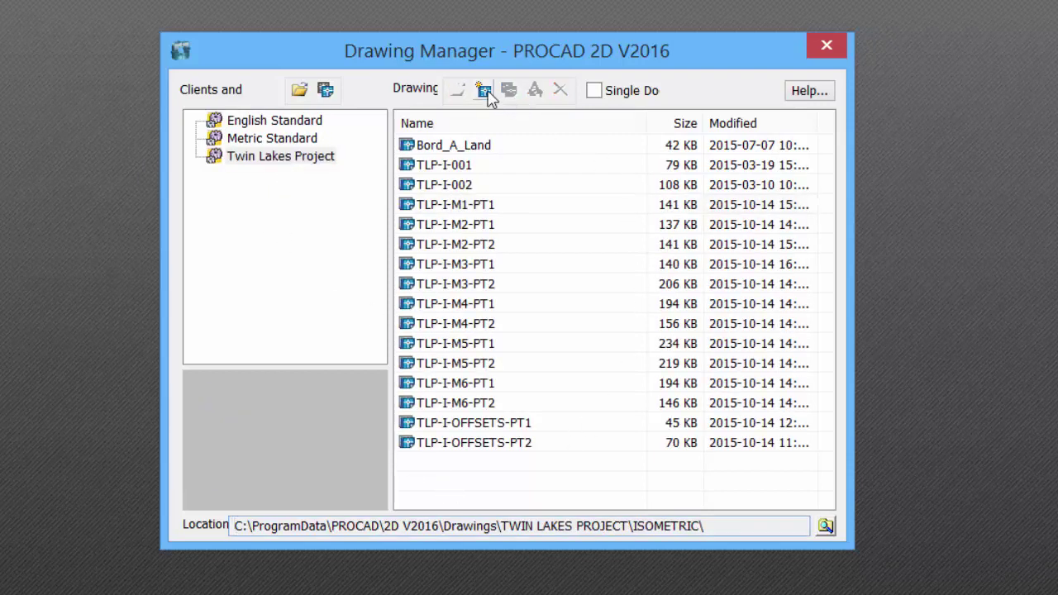
Create a new project drawing named TLP-I-005 from TLP-I-001's actions
right_click(557, 166)
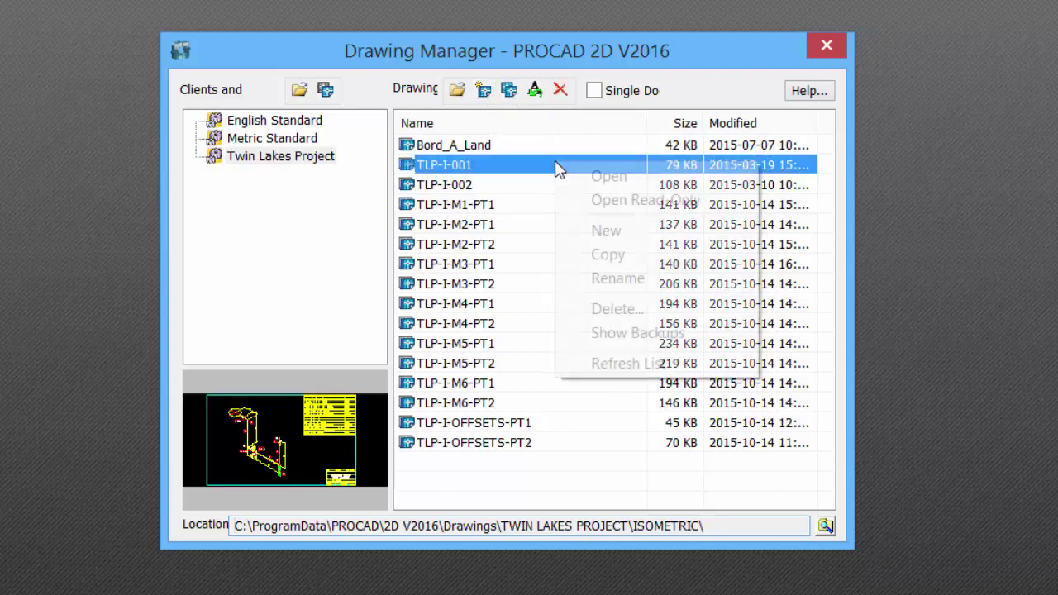
left_click(618, 239)
type("TLP-I-005")
key("Return")
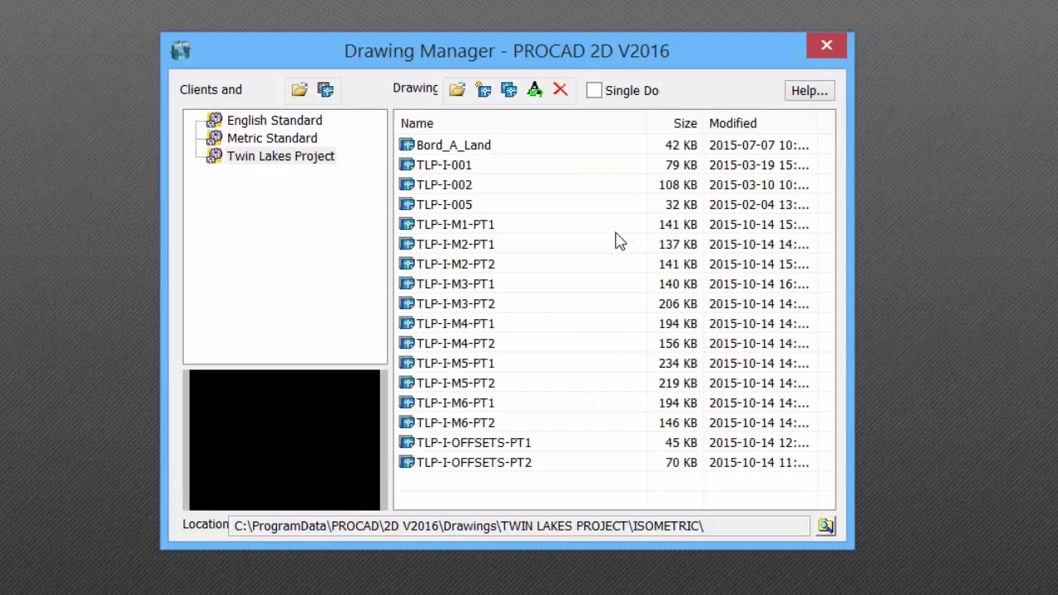
Open the new drawing TLP-I-005
left_click(470, 207)
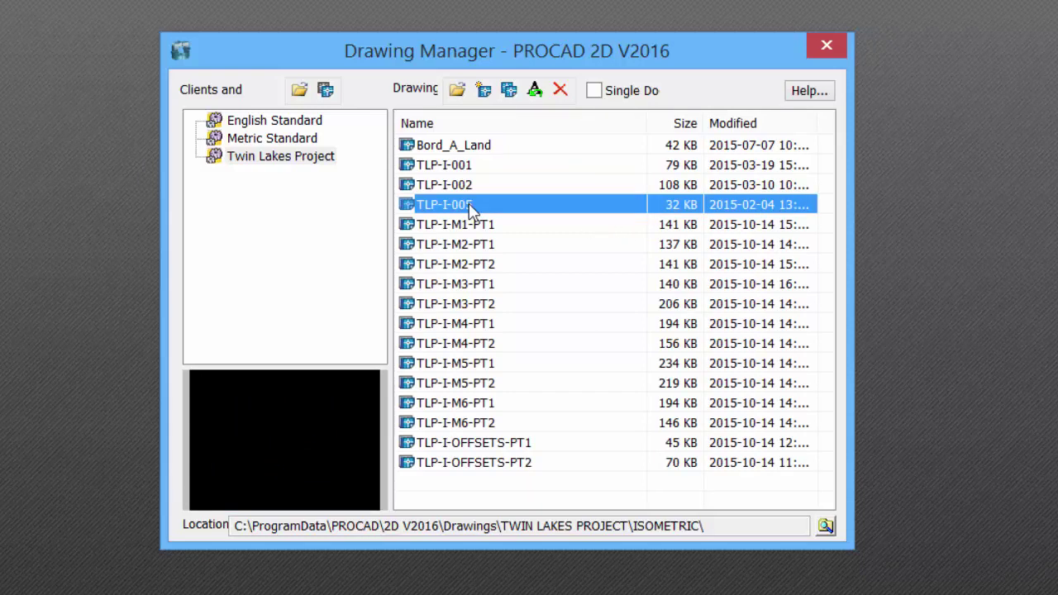
right_click(470, 209)
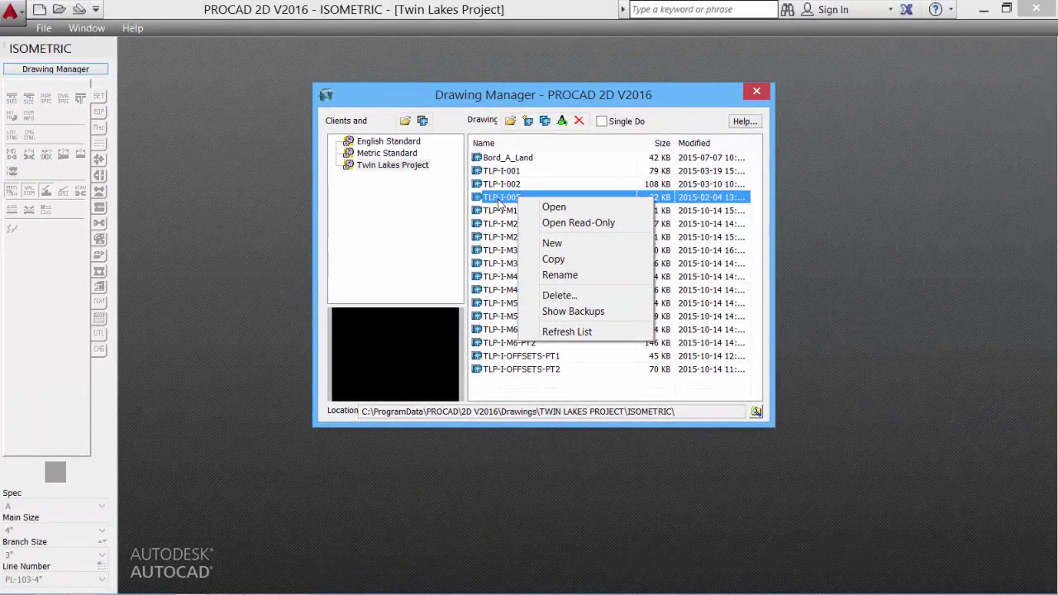
left_click(536, 211)
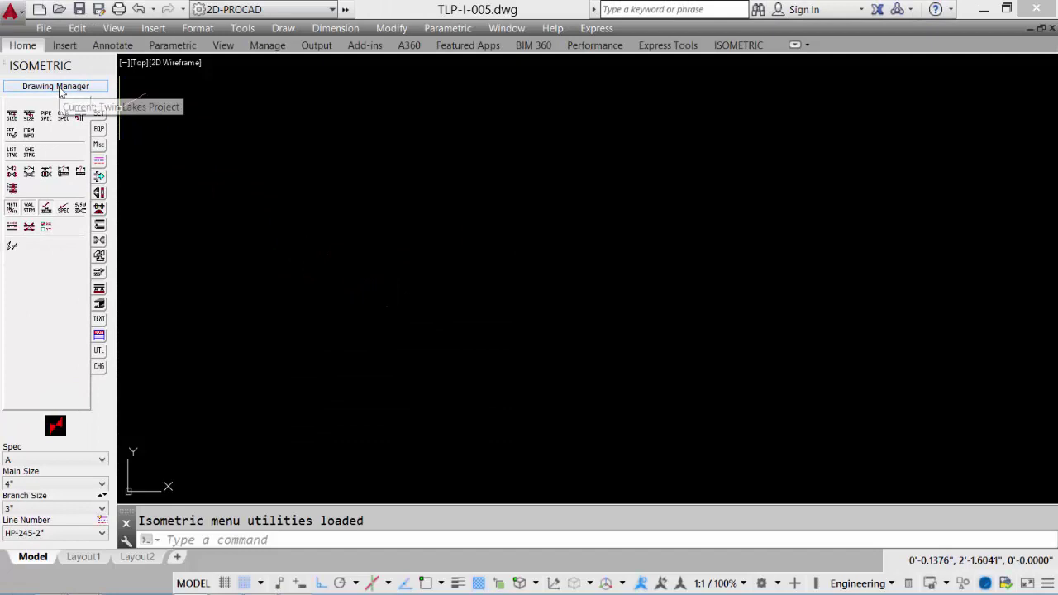
left_click(55, 86)
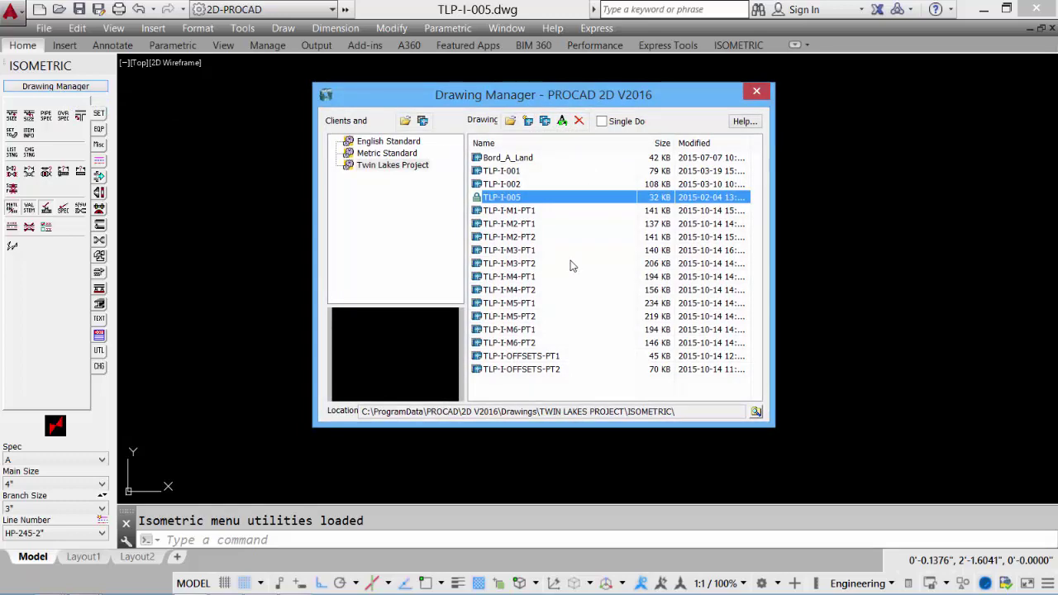
left_click(757, 91)
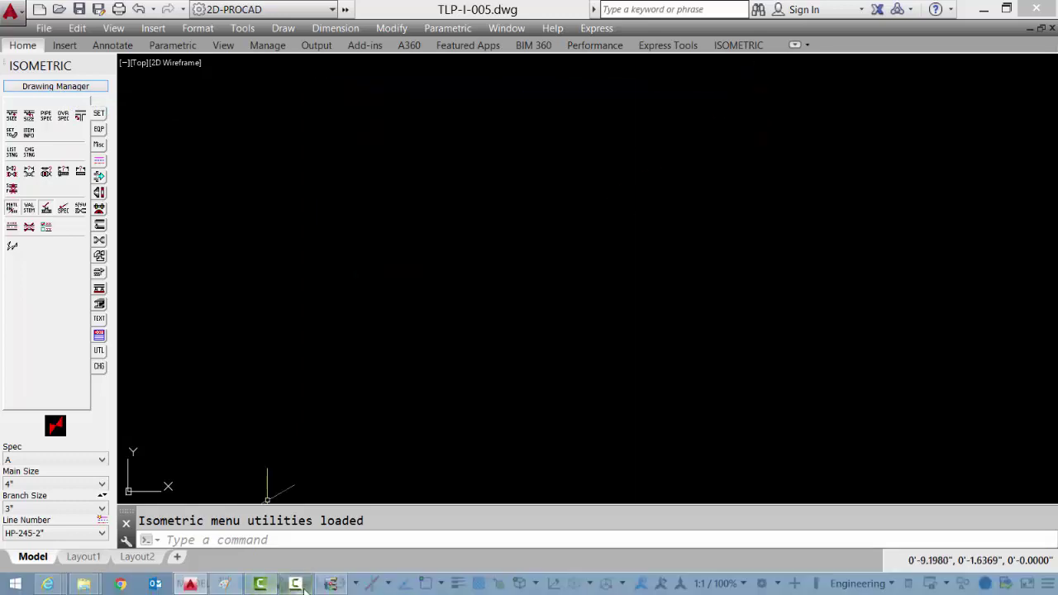
left_click(332, 585)
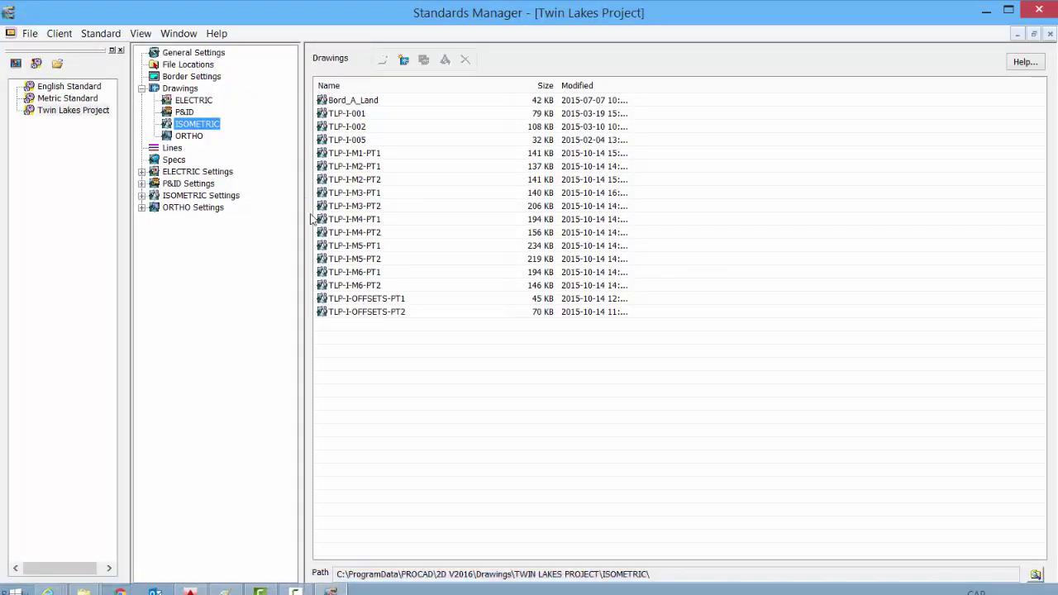
left_click(373, 348)
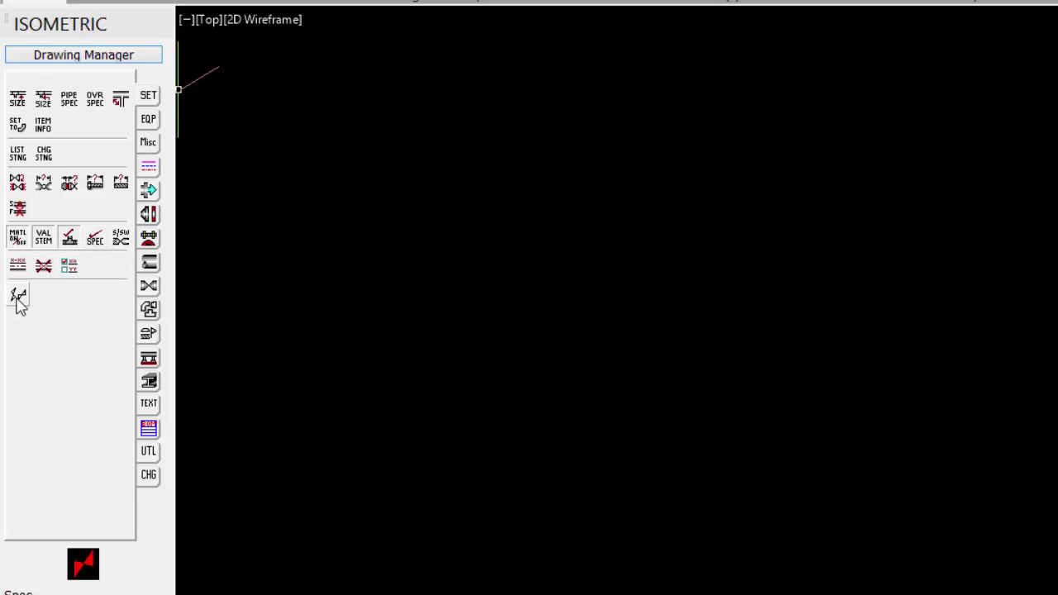
Look over the equipment tools, then display the miscellaneous symbol tools
left_click(149, 120)
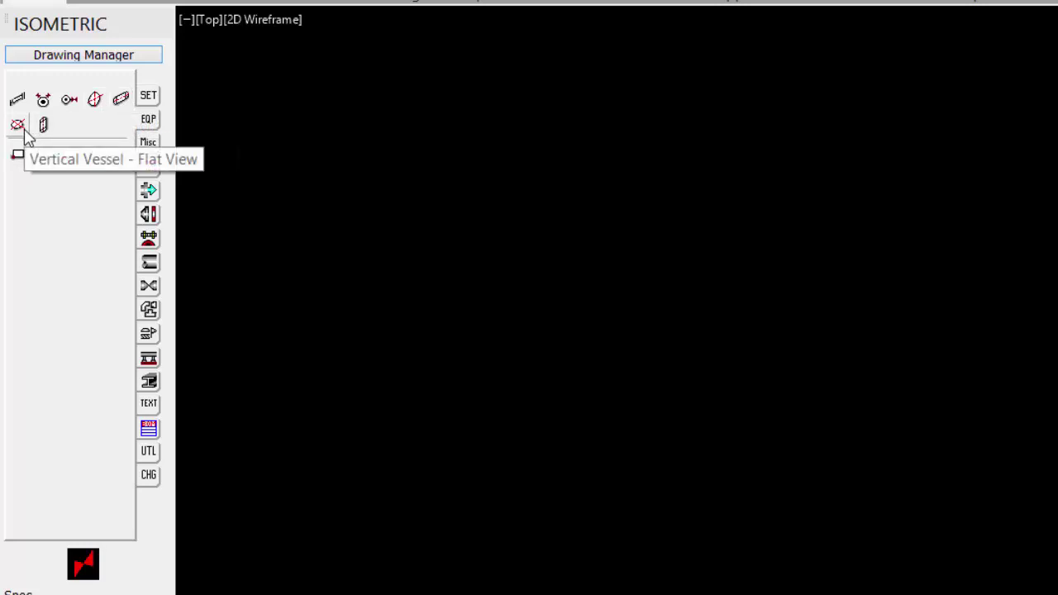
left_click(147, 145)
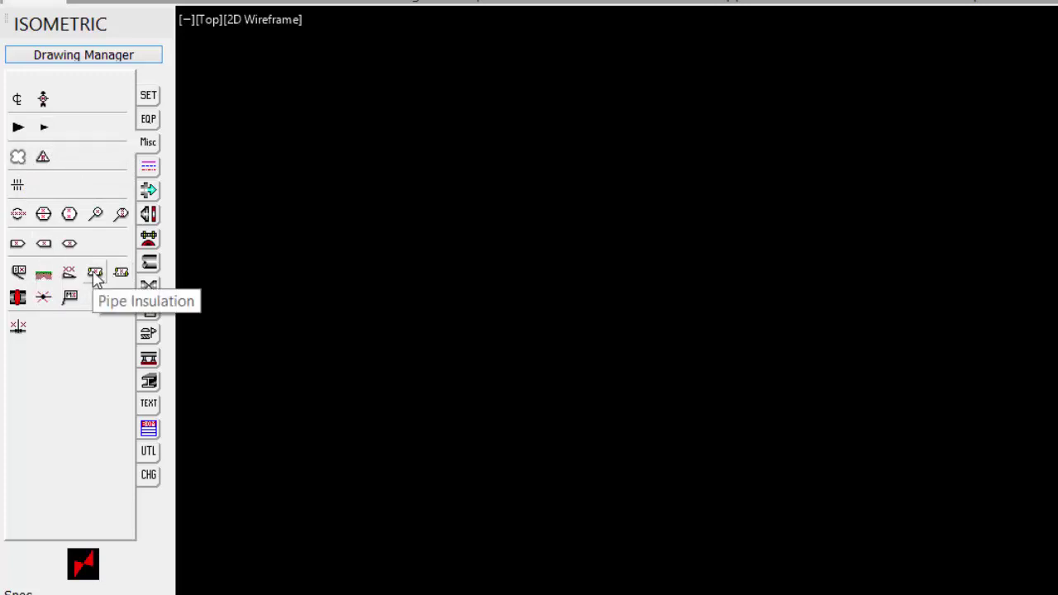
Page through line type, AutoRoute, flange and gasket/bolt tools, ending on the pipe tools
left_click(148, 168)
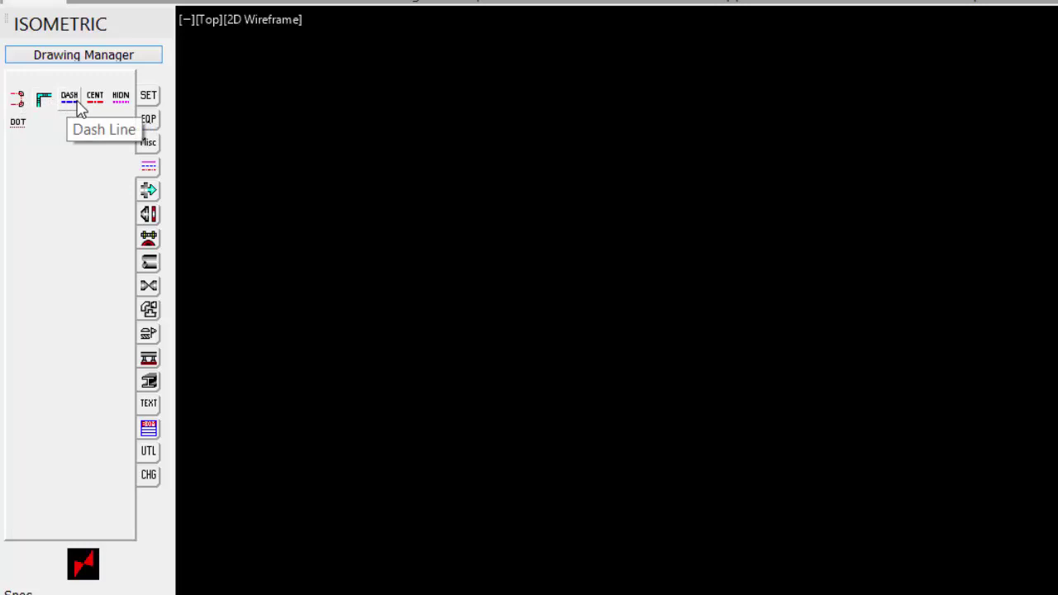
left_click(148, 190)
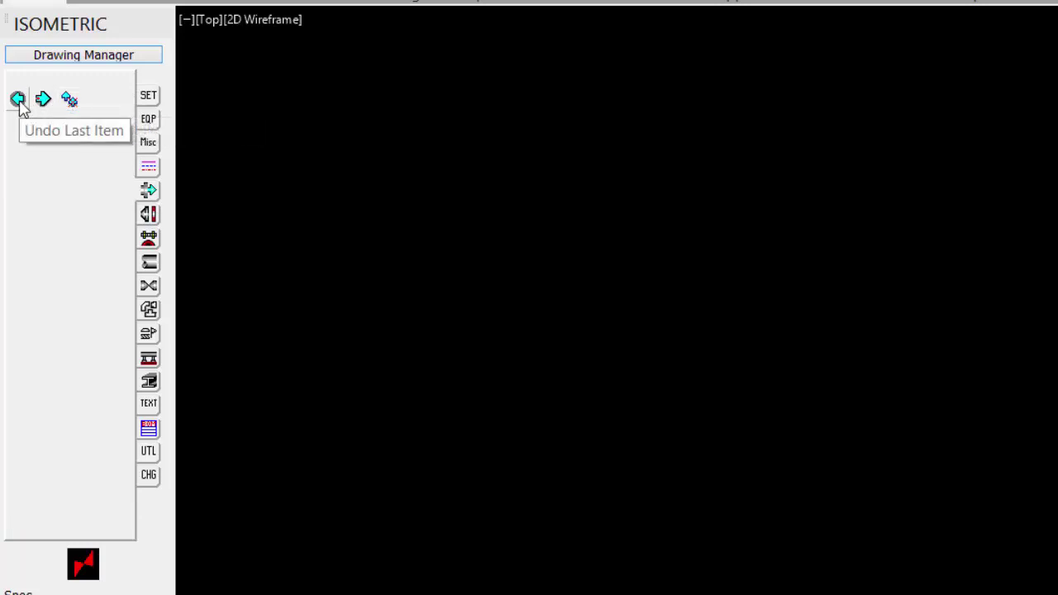
left_click(150, 214)
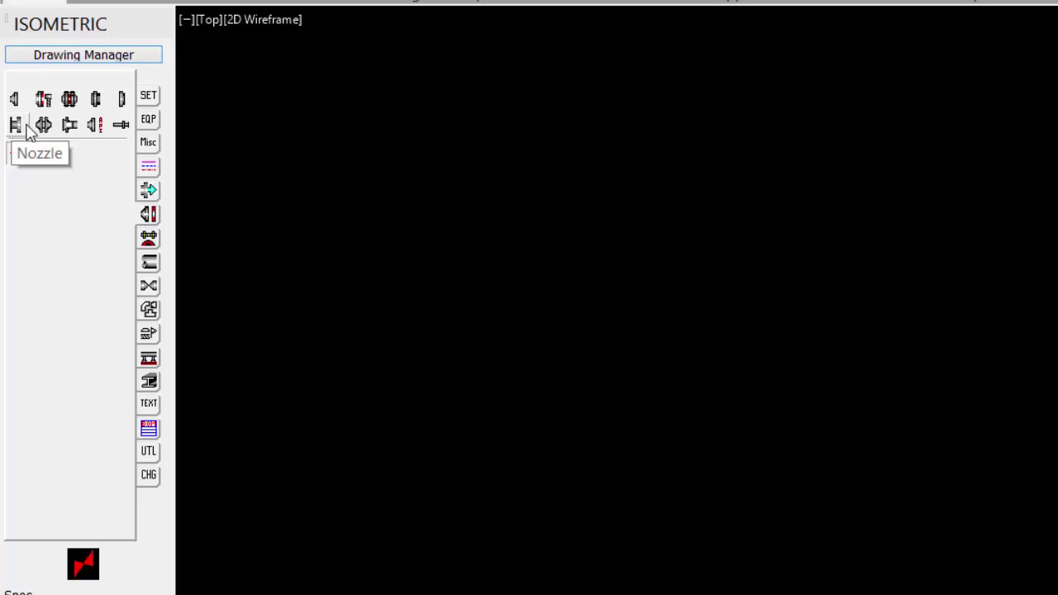
left_click(148, 239)
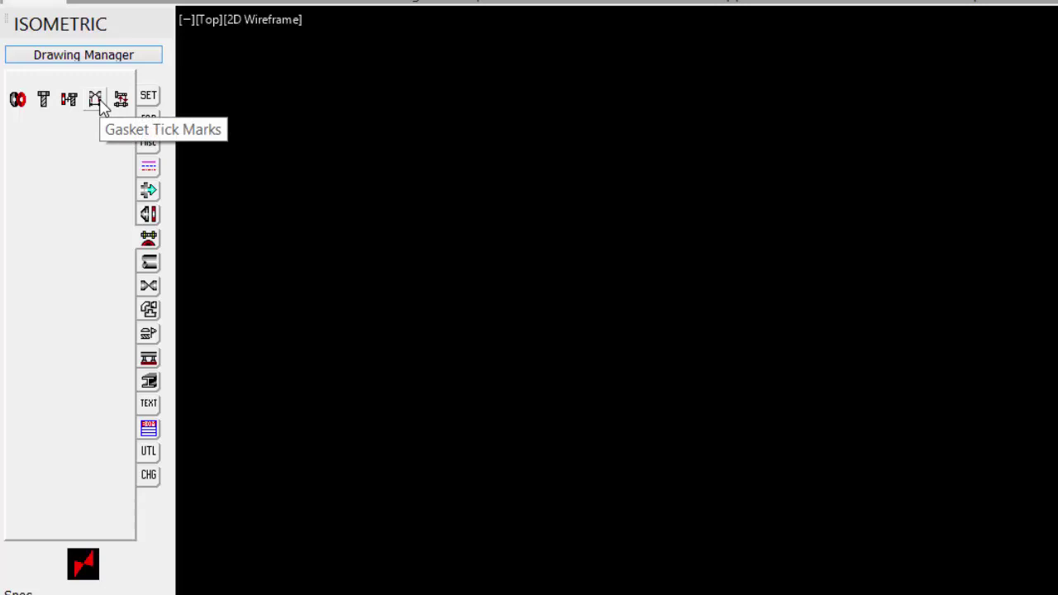
left_click(149, 264)
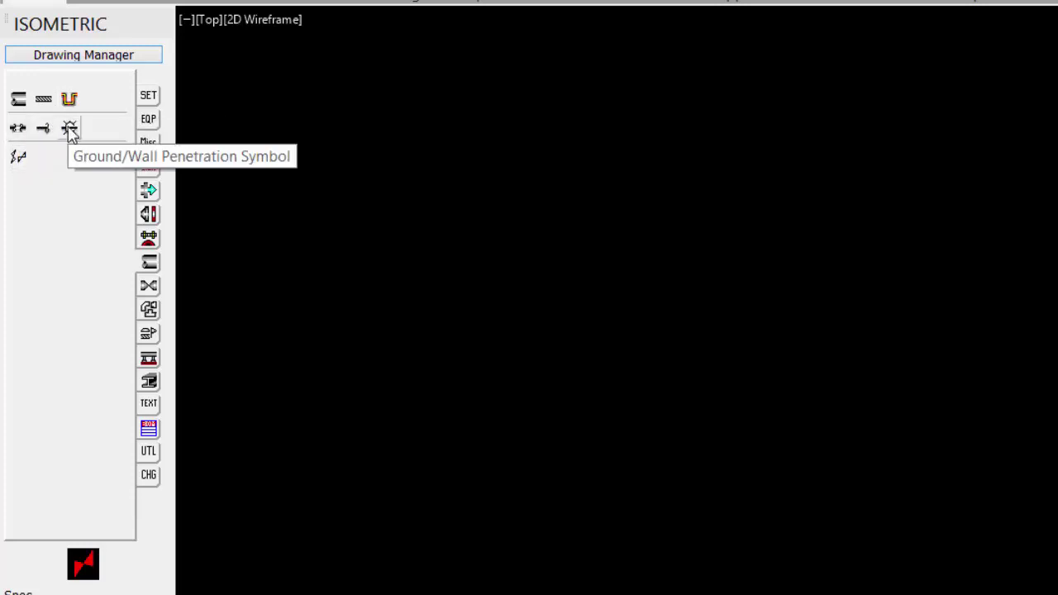
Browse valves, fittings, misc fittings, supports, steel and text tools, ending on BOM tools
left_click(146, 288)
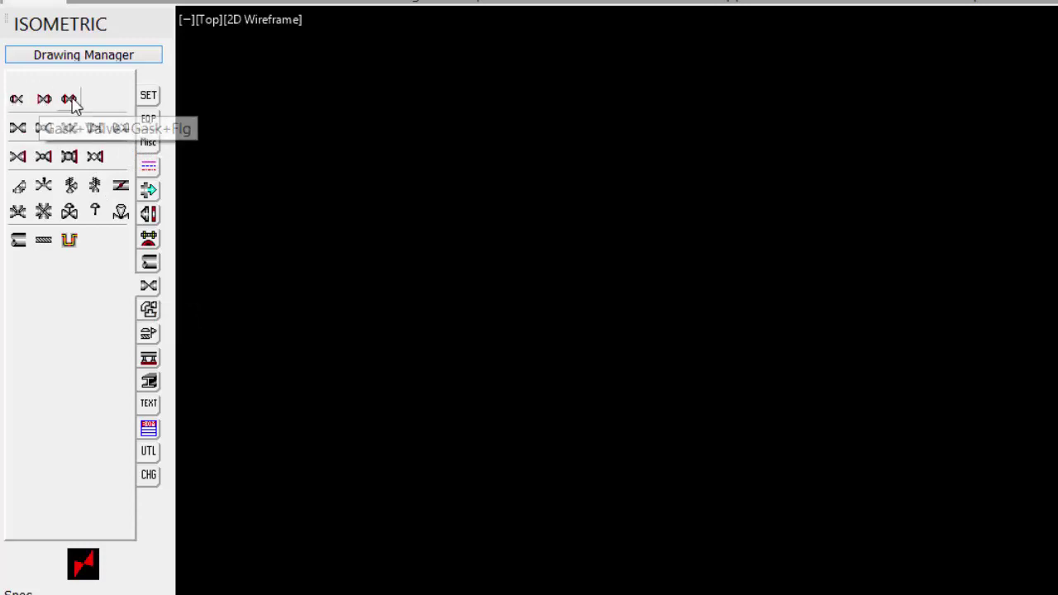
left_click(148, 309)
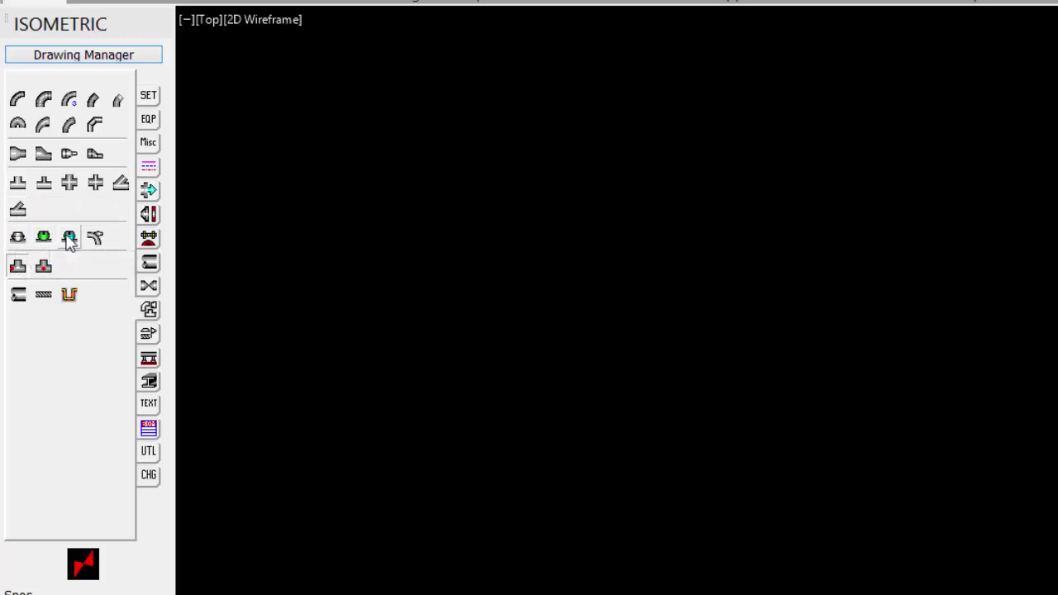
left_click(149, 334)
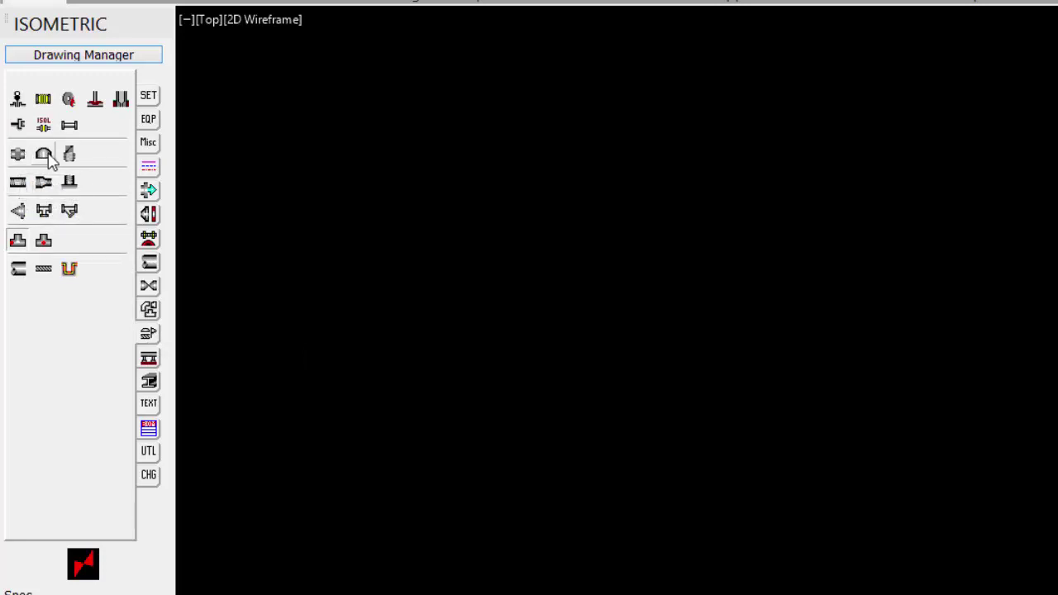
left_click(148, 360)
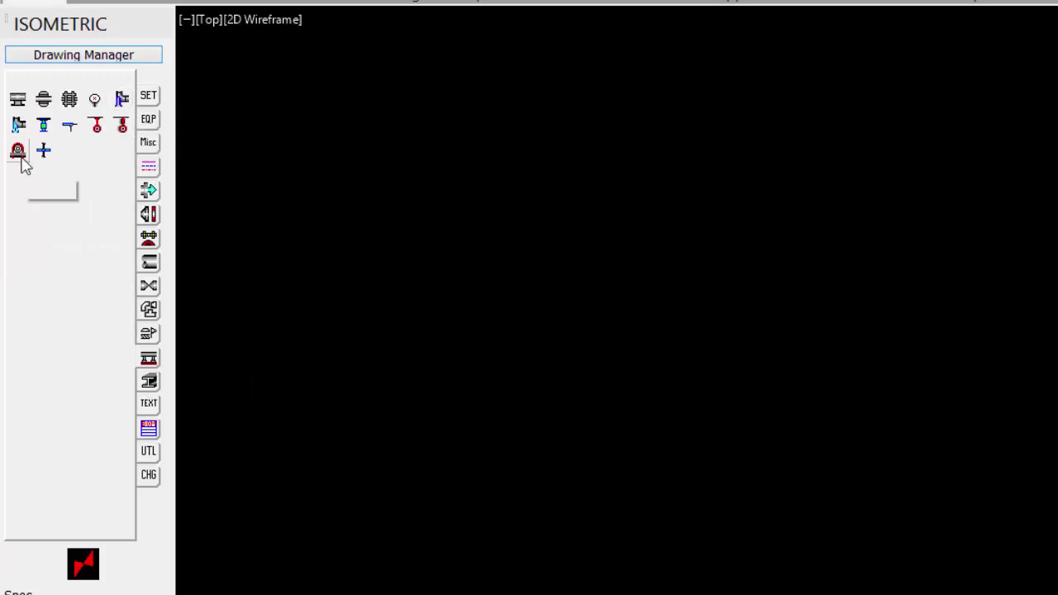
left_click(149, 382)
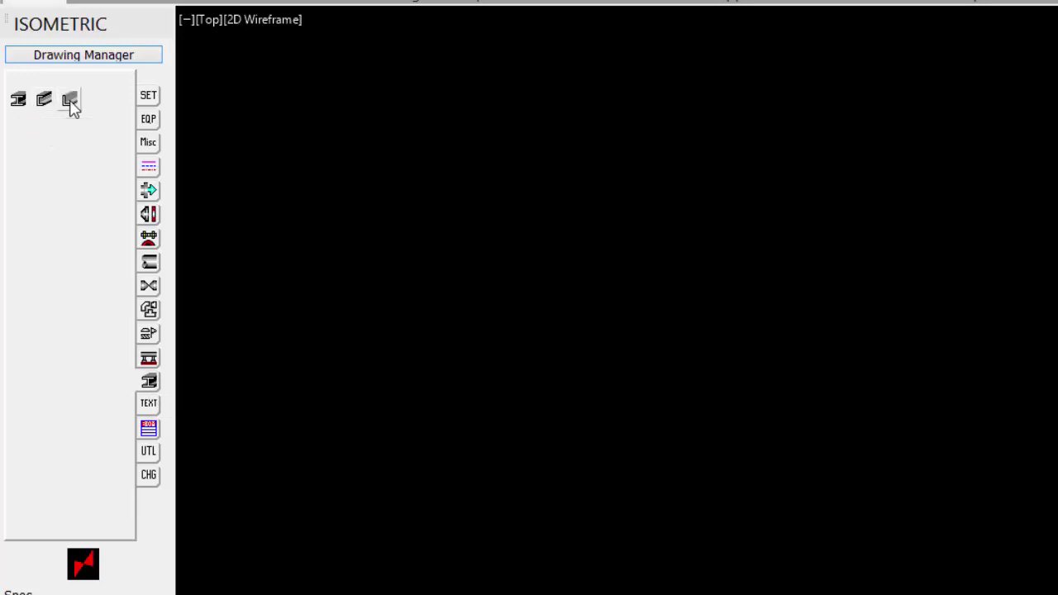
left_click(149, 405)
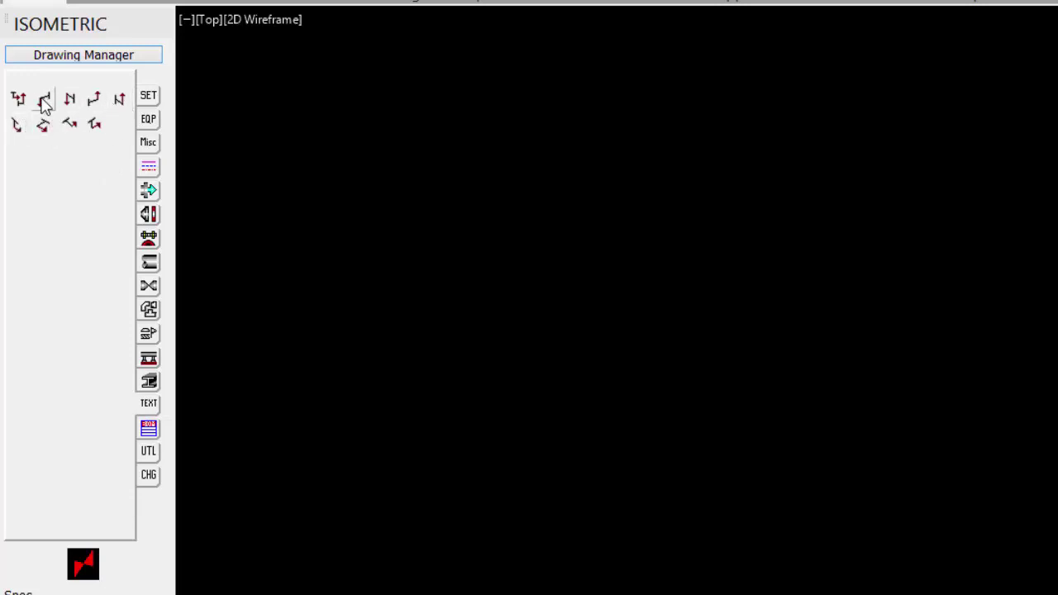
left_click(148, 430)
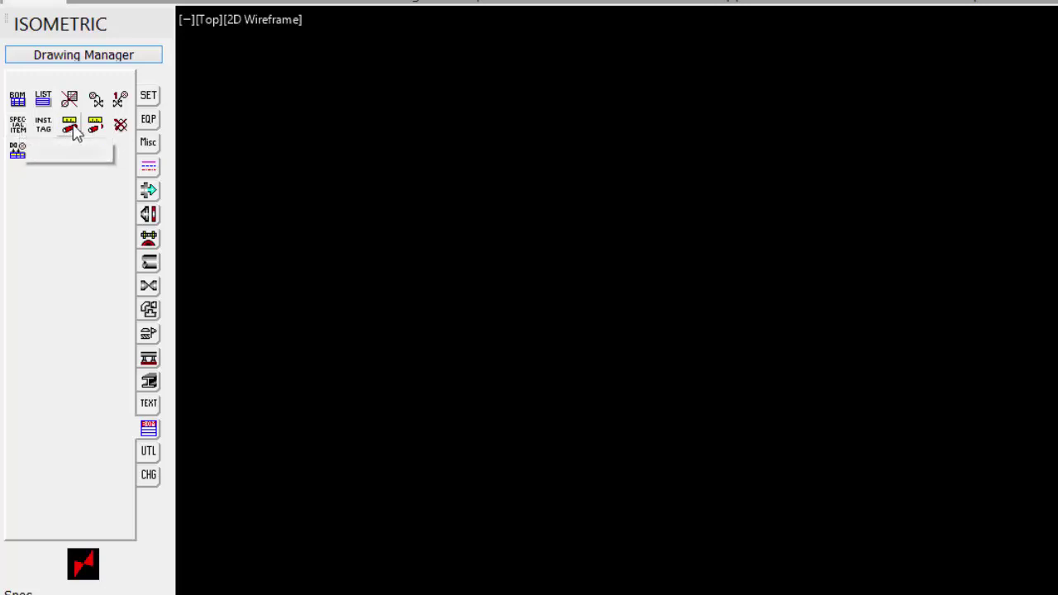
Show the Utilities palette with Border and tag tools, glancing at the CHG tools
left_click(147, 453)
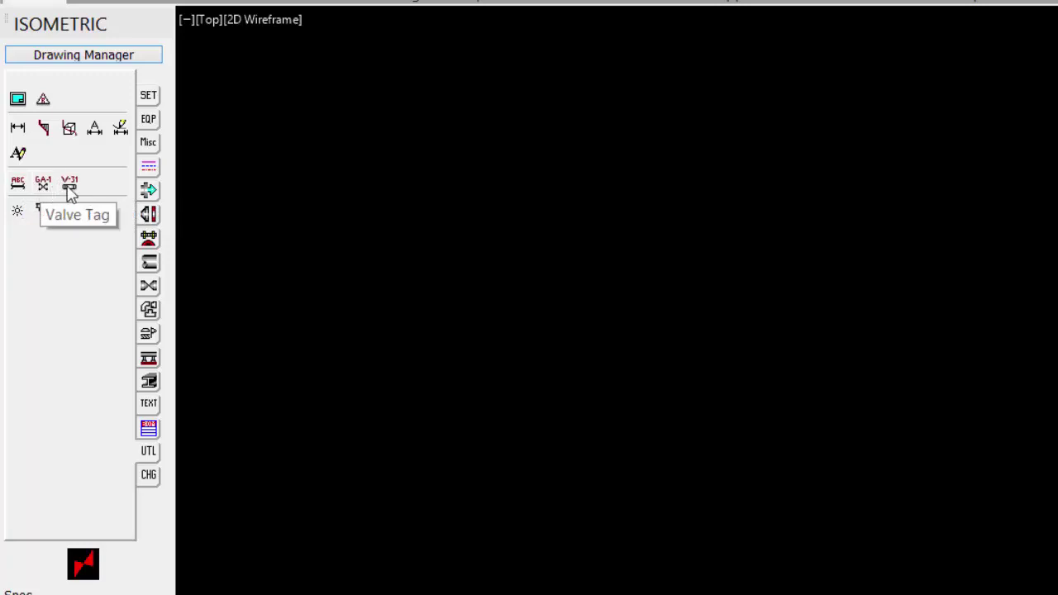
left_click(154, 479)
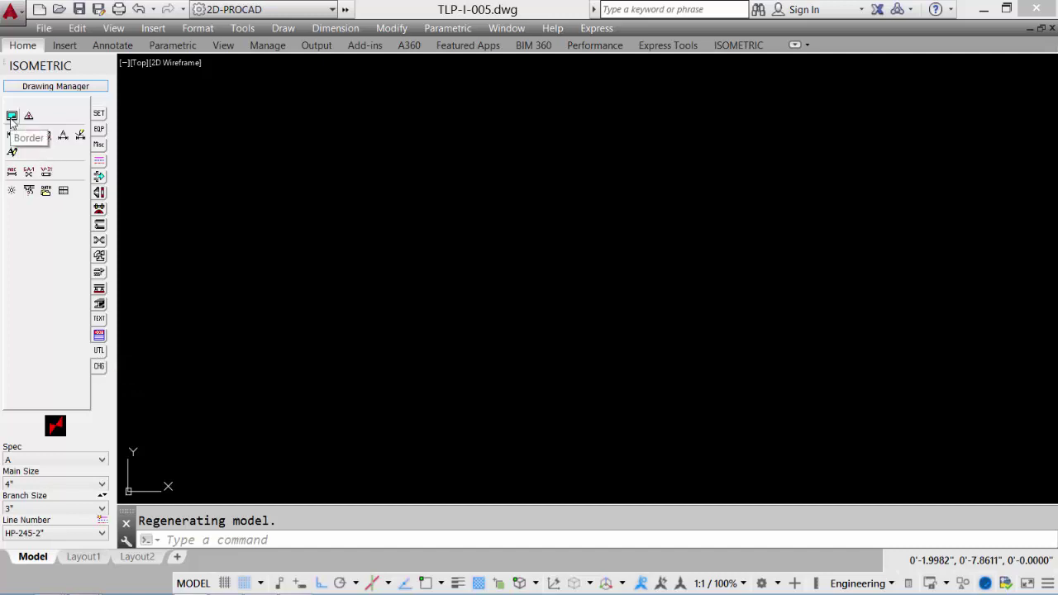
Insert a B-size 11" x 17" drawing border
left_click(11, 117)
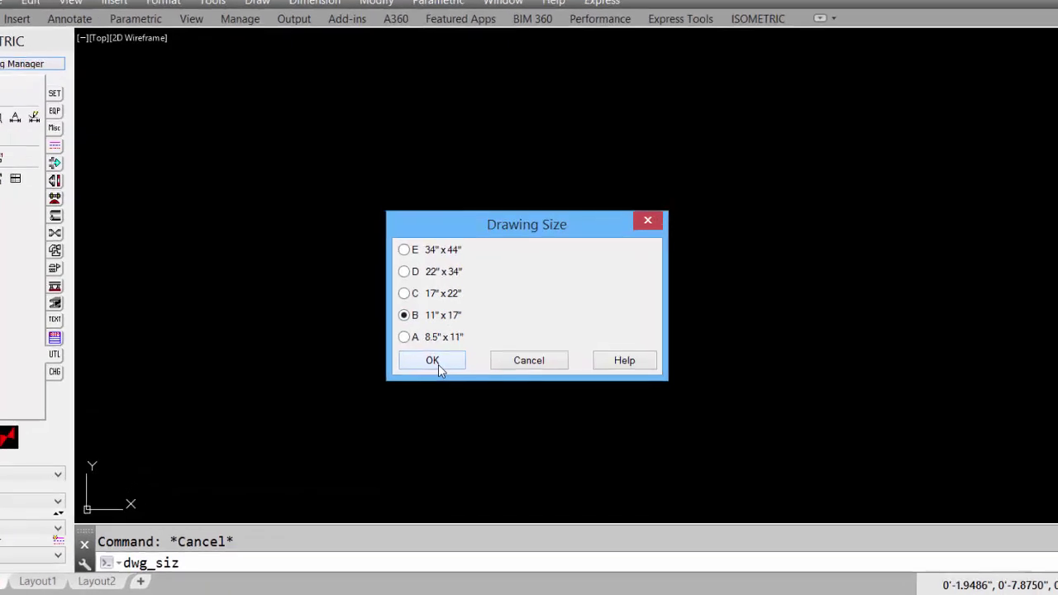
left_click(444, 359)
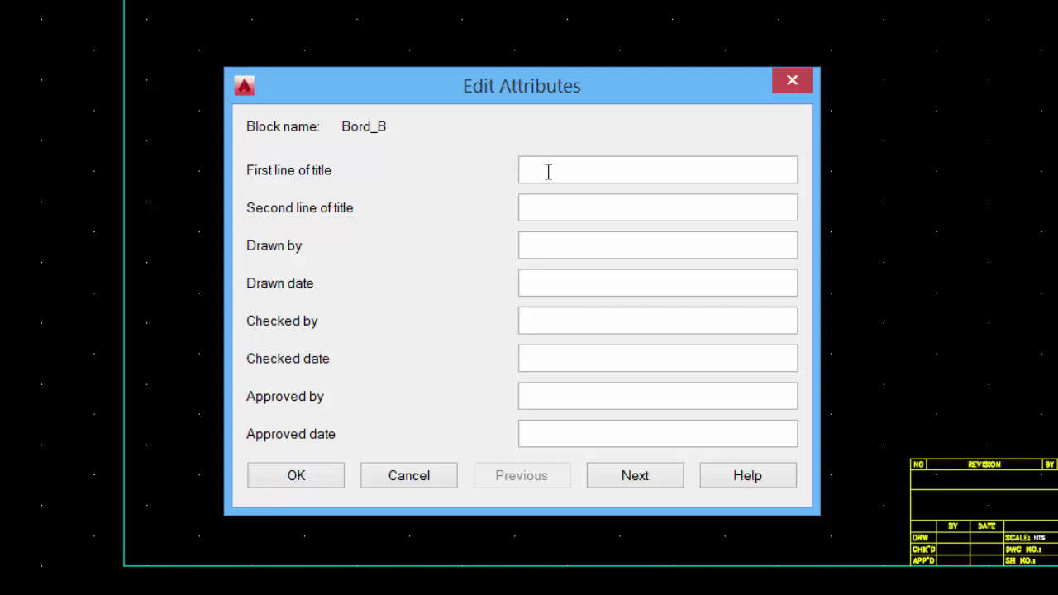
Enter title lines TWIN LAKES PROJECT and ISO-PL-103-4", the drafter initials and date 15-10-20
type("TWIN LAKES PROJECT")
key("Tab")
type("ISO-PL-103-4\"")
key("Tab")
type("TR")
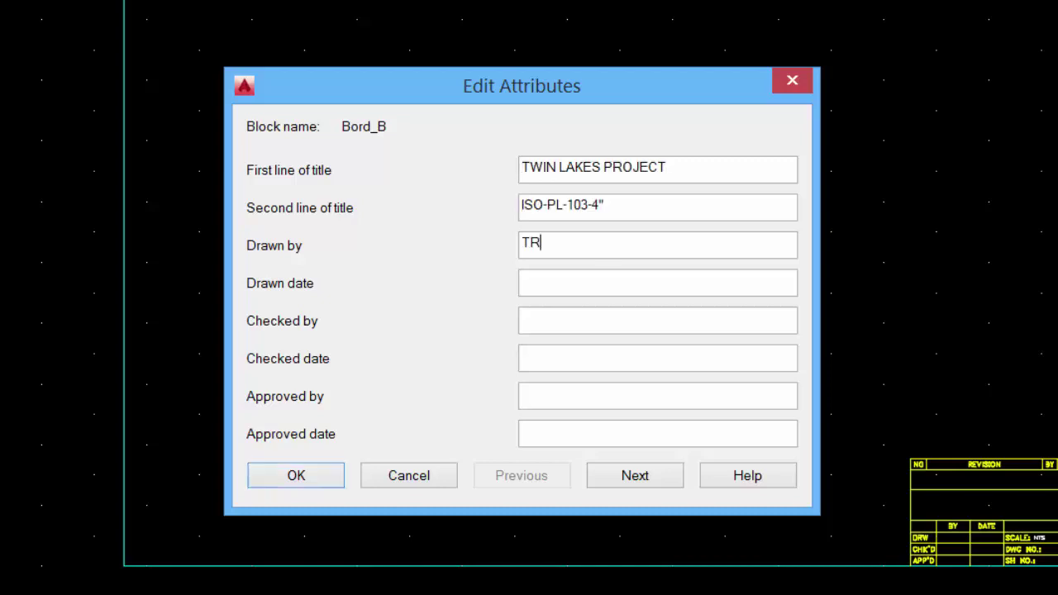
type("15-10-20")
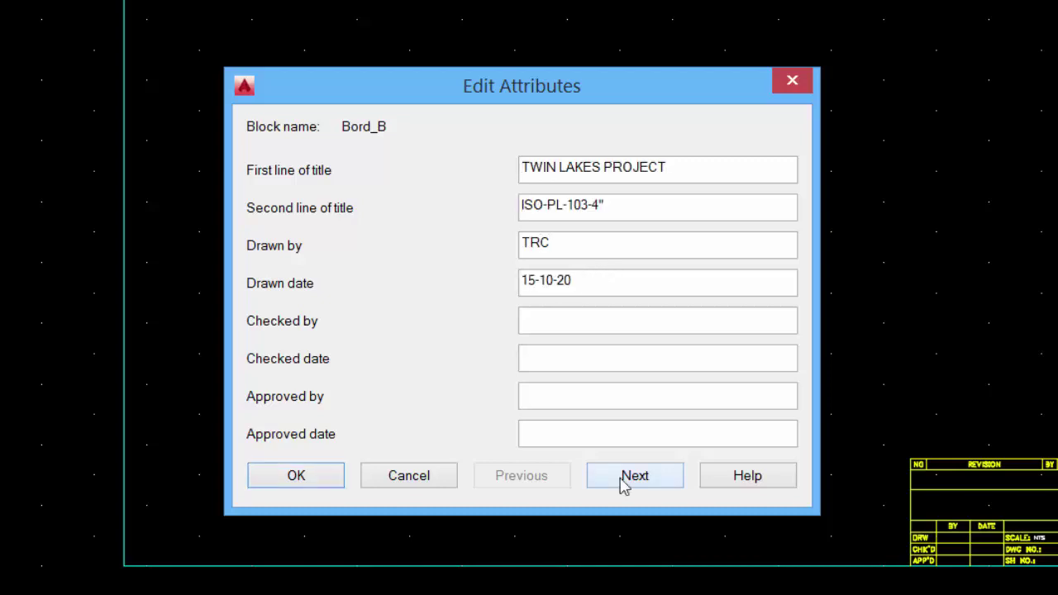
On the second page, enter drawing number I-001, sheet 1 and revision A
left_click(625, 484)
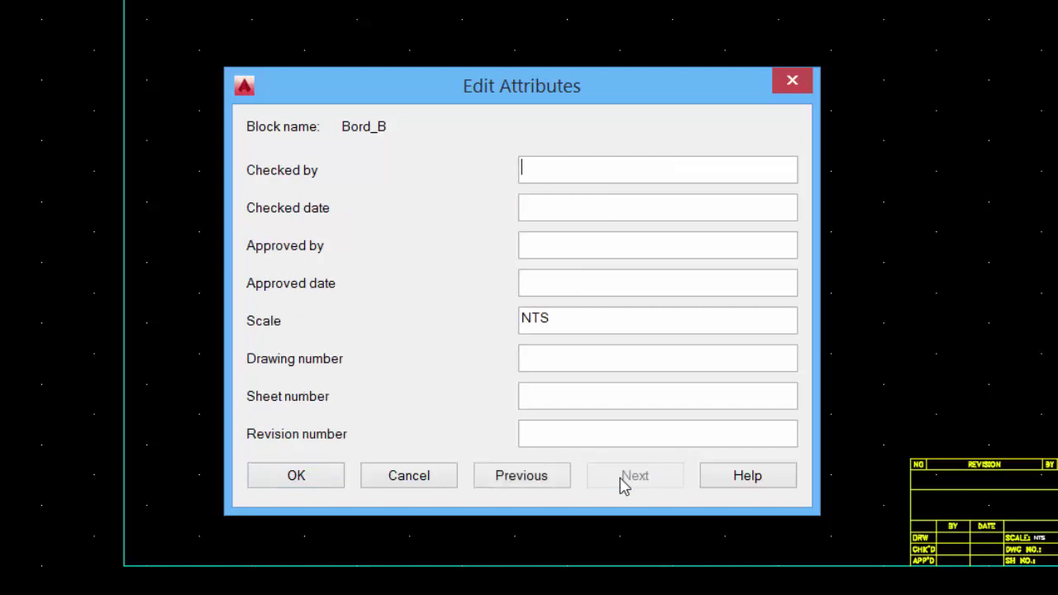
left_click(552, 360)
type("I-001")
left_click(554, 397)
type("1")
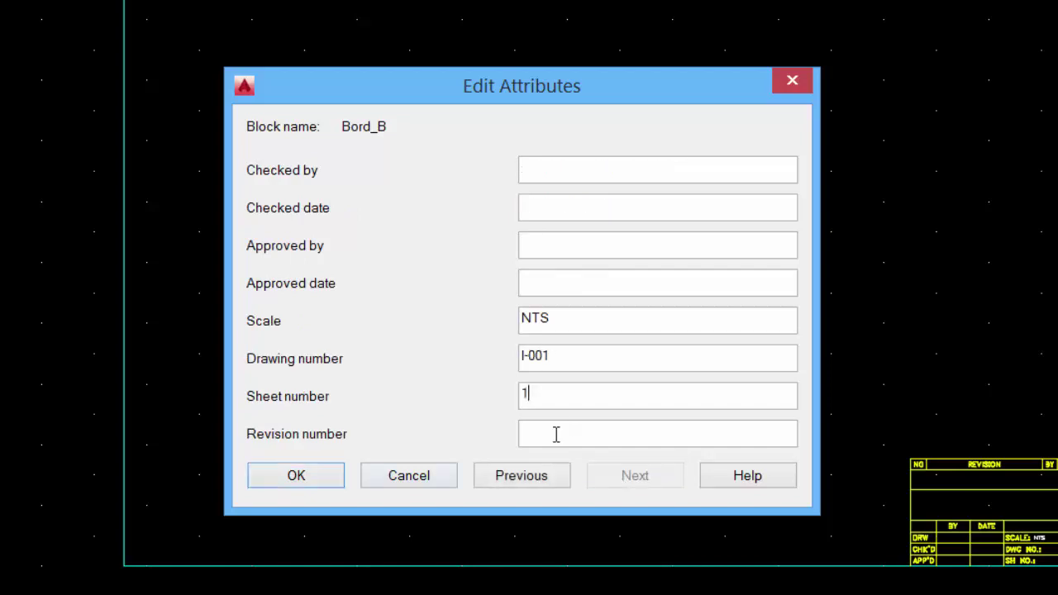
left_click(555, 433)
type("A")
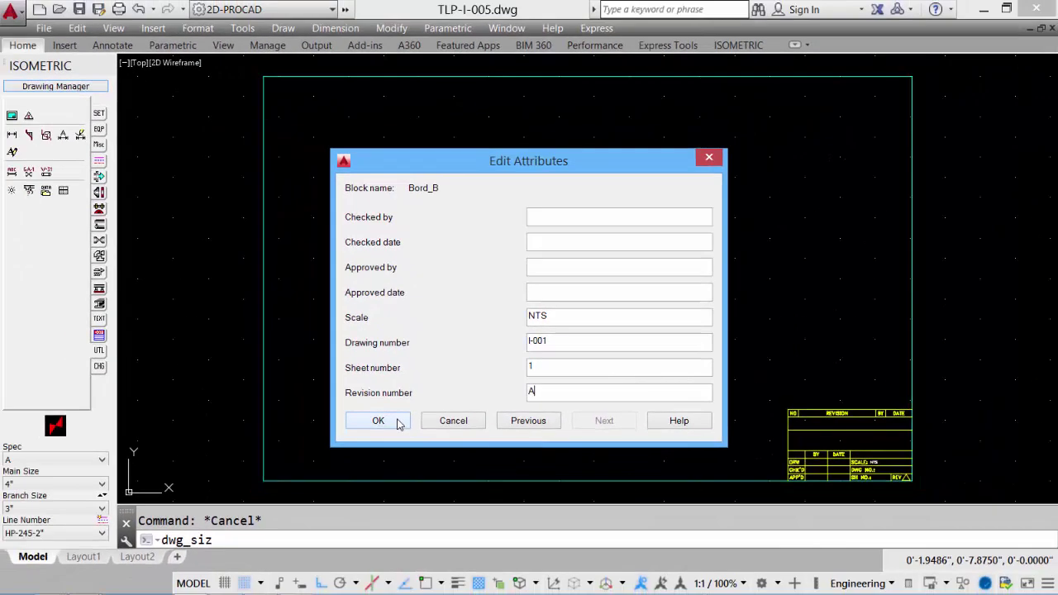
Apply the title-block entries, recheck them without changes, and zoom to the whole sheet
left_click(398, 423)
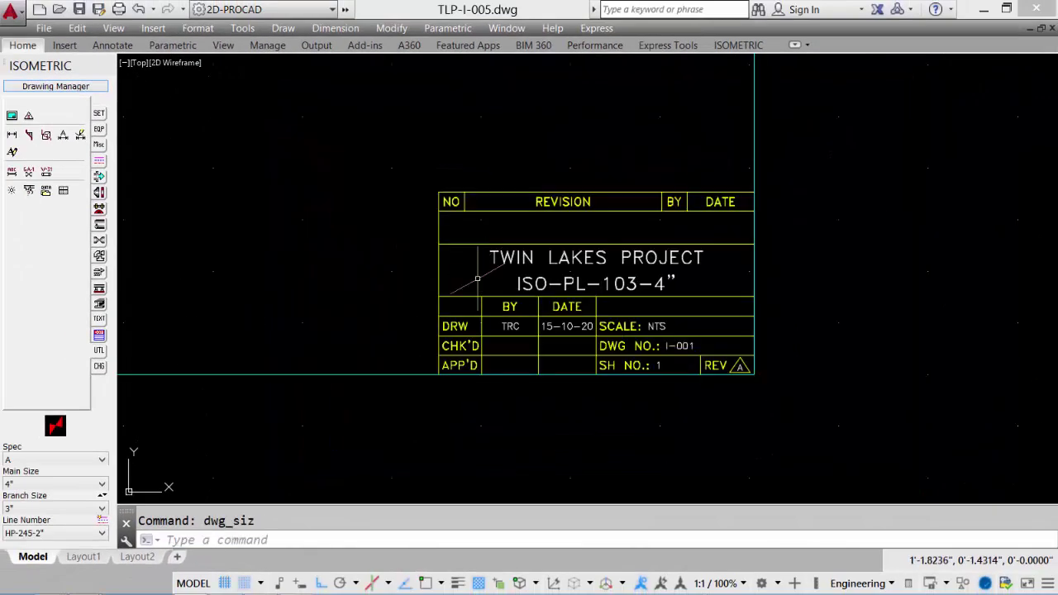
double_click(530, 258)
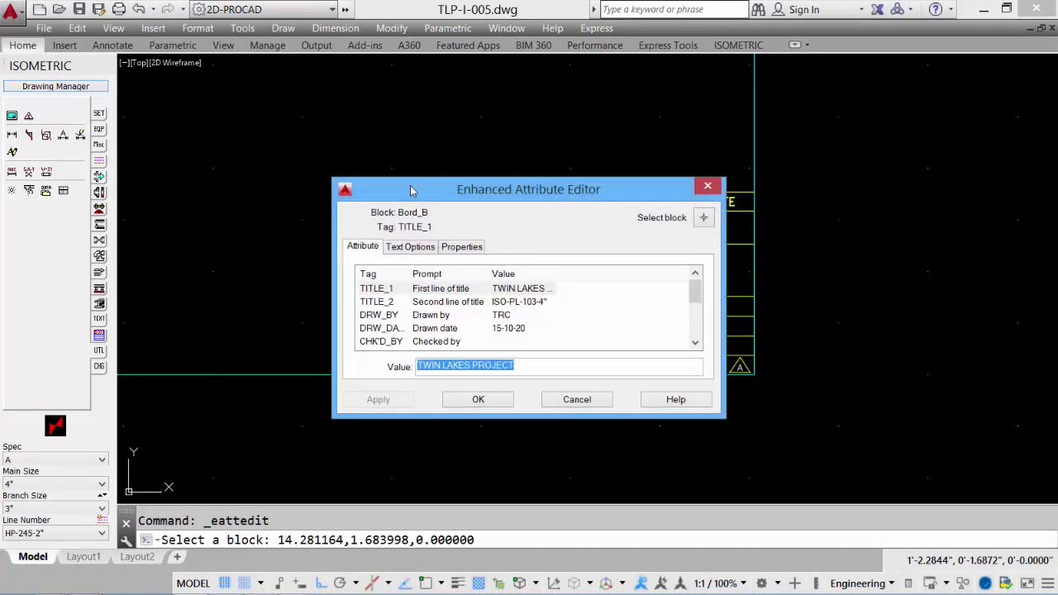
left_click(562, 401)
middle_click(329, 211)
middle_click(329, 212)
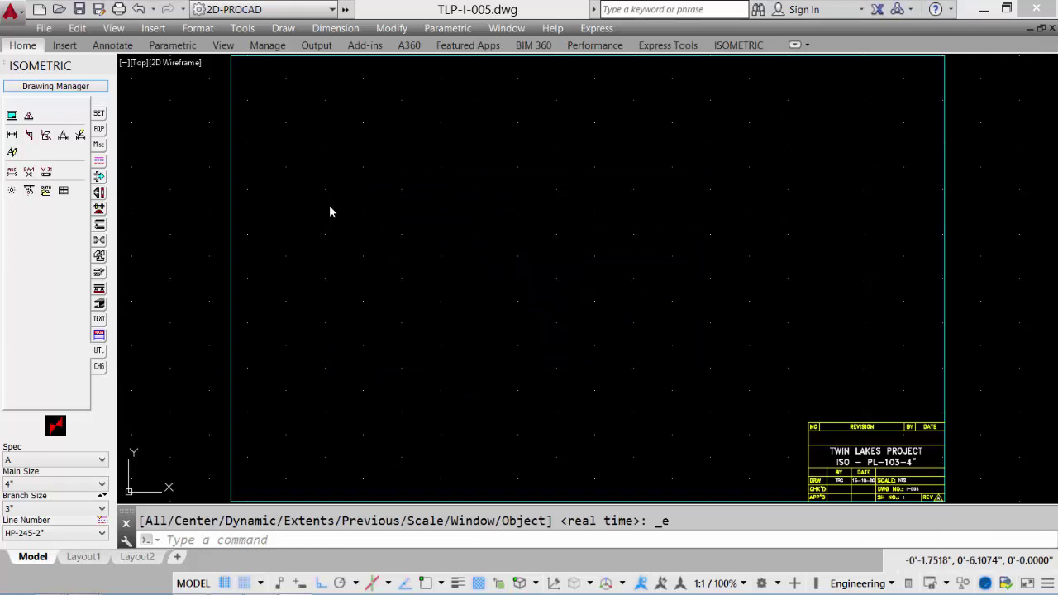
Review the Twin Lakes Project border settings and file locations in Standards Manager
left_click(259, 585)
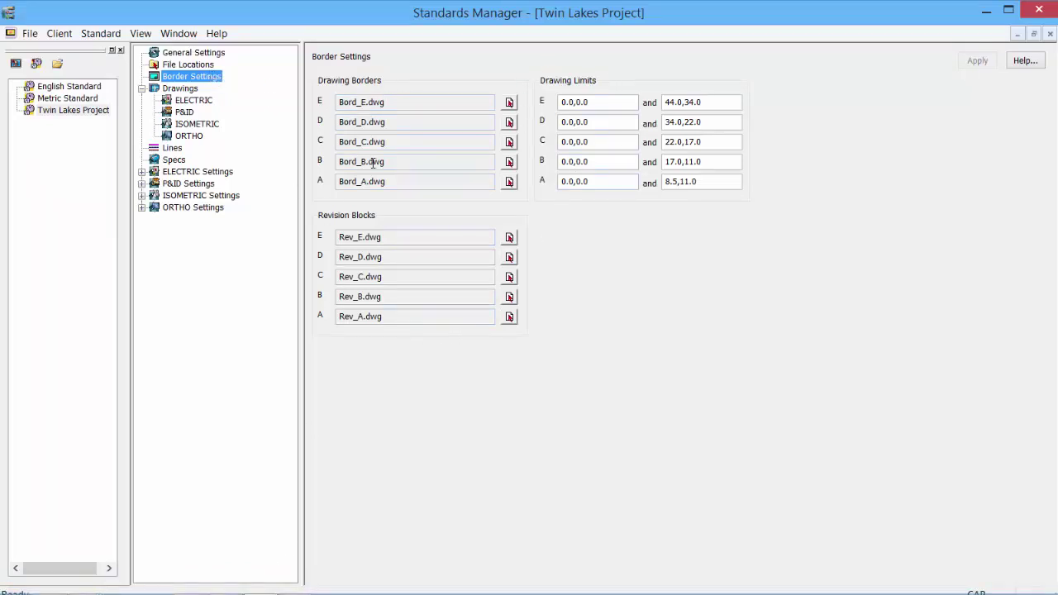
left_click(185, 65)
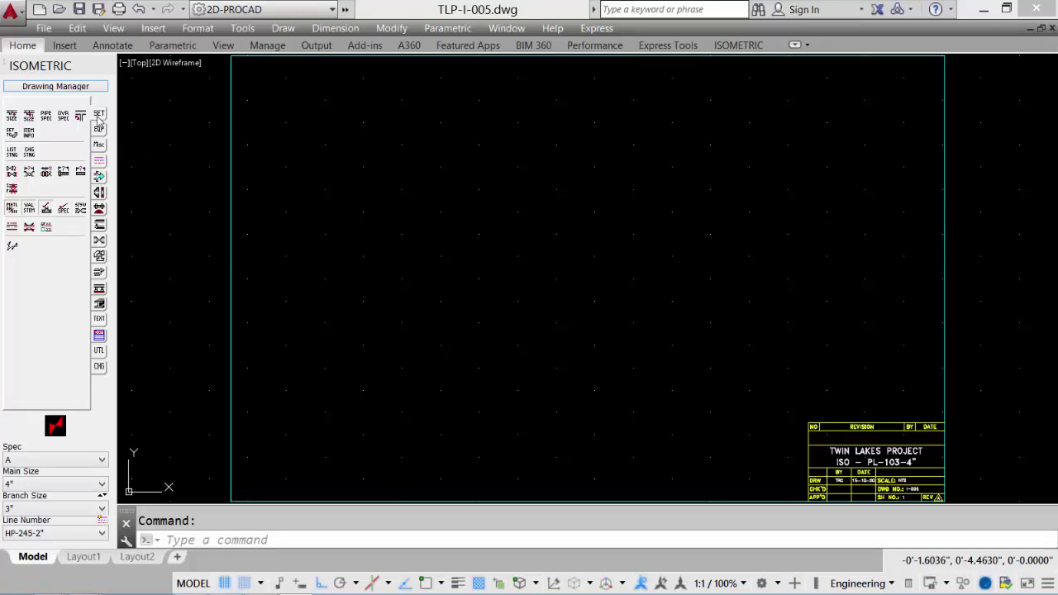
left_click(11, 117)
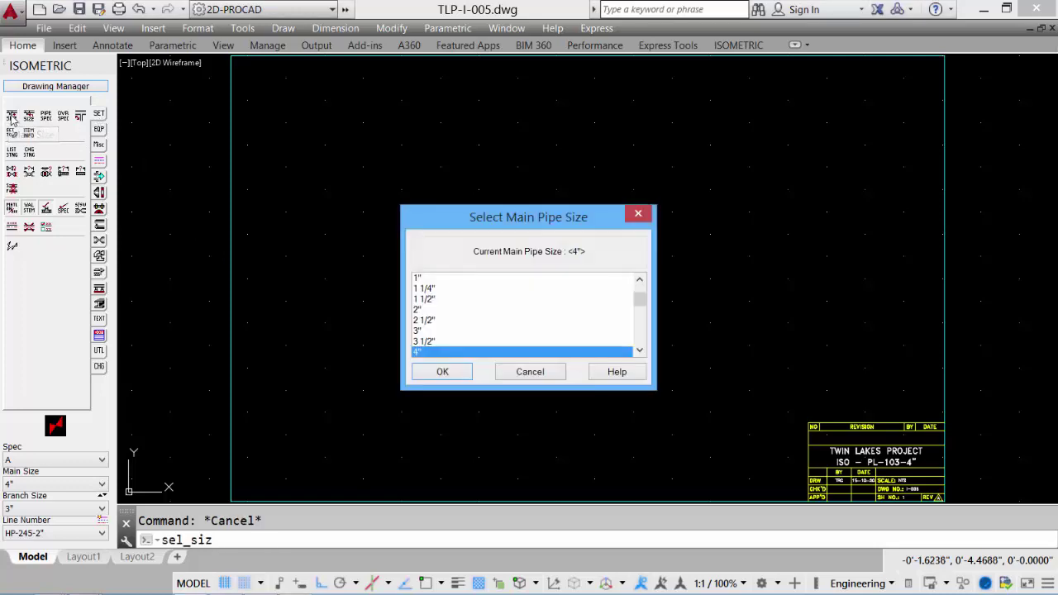
left_click(638, 213)
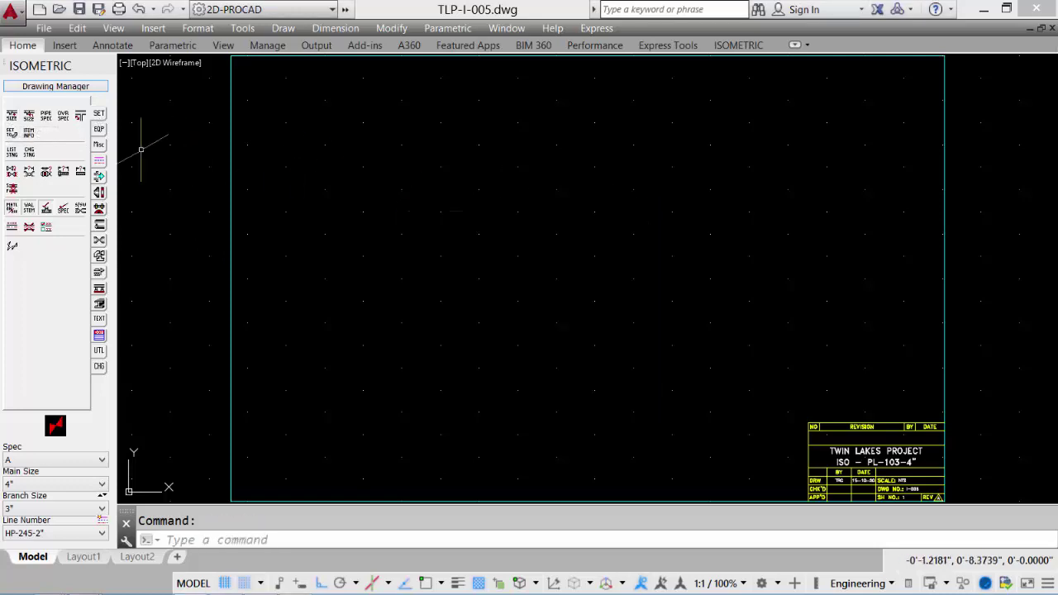
left_click(29, 118)
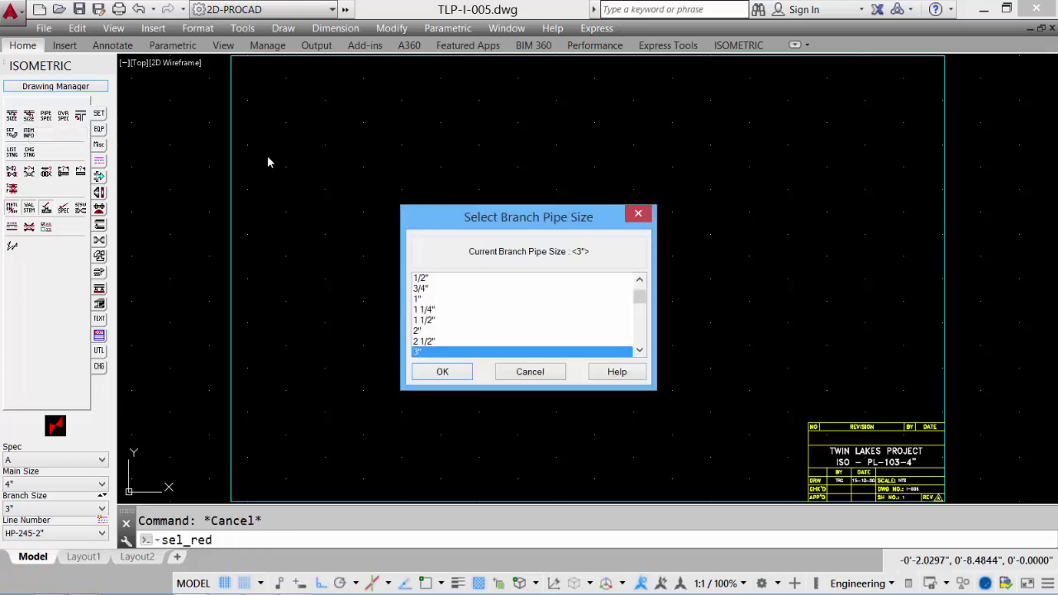
left_click(638, 215)
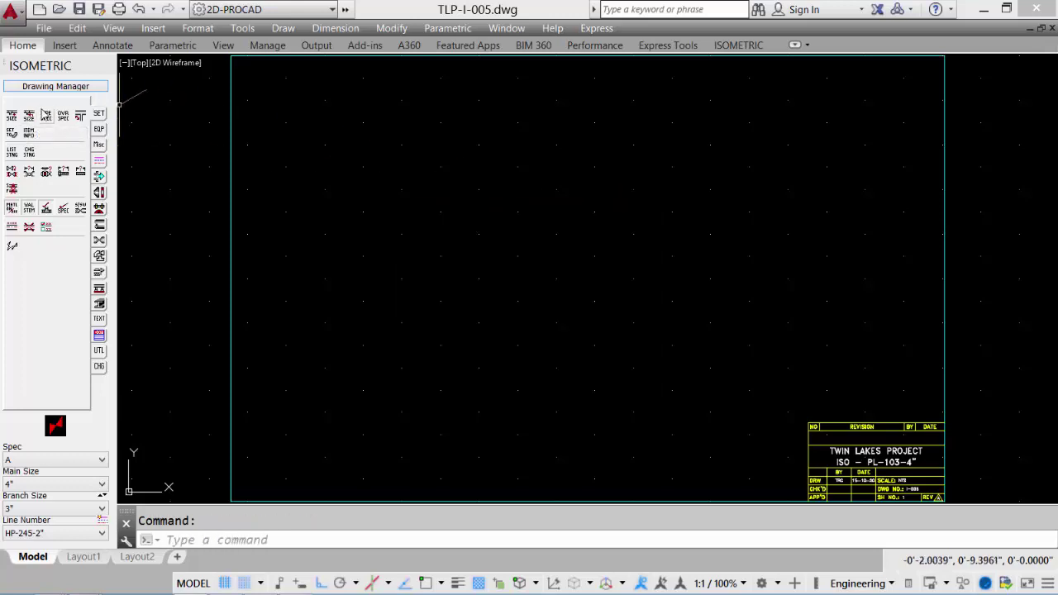
left_click(46, 117)
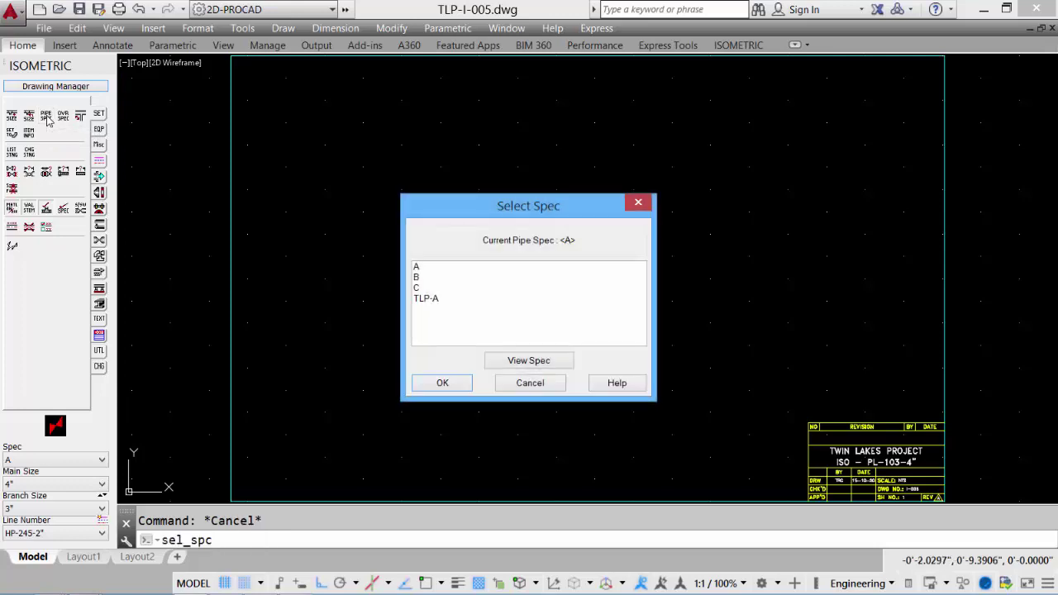
left_click(637, 204)
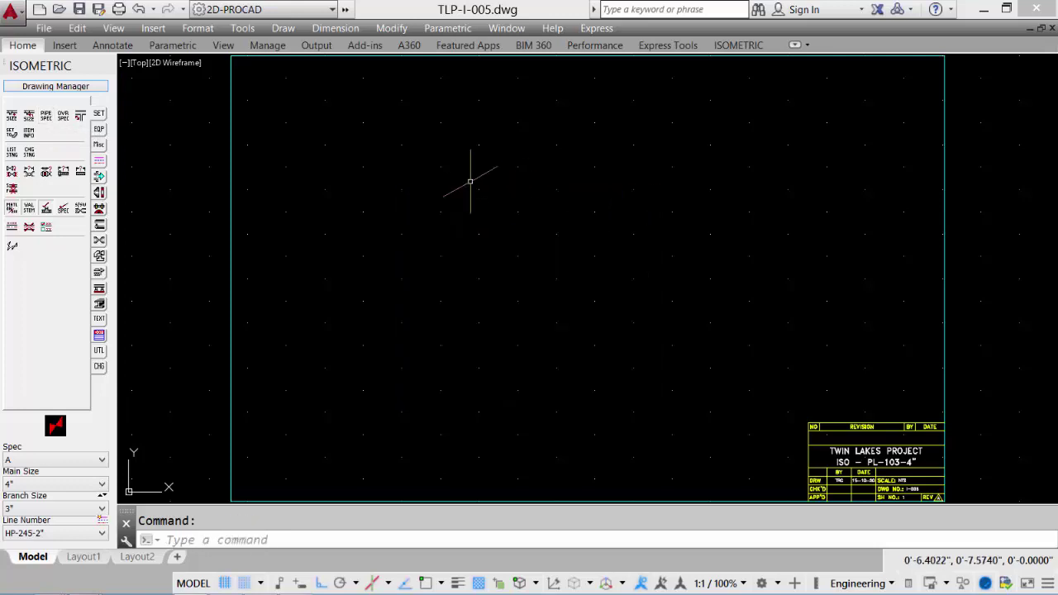
left_click(12, 247)
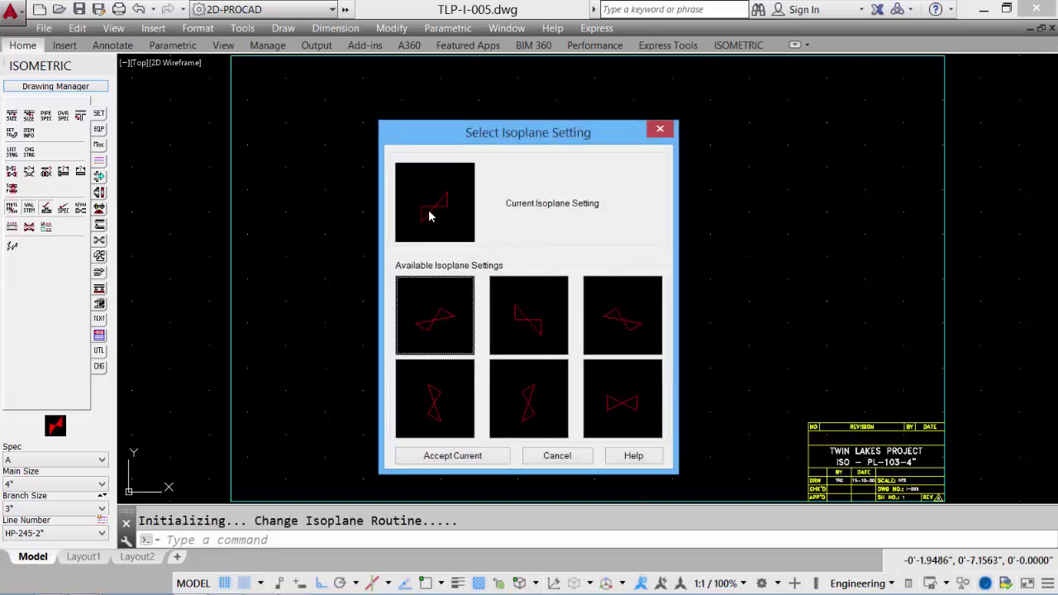
left_click(670, 132)
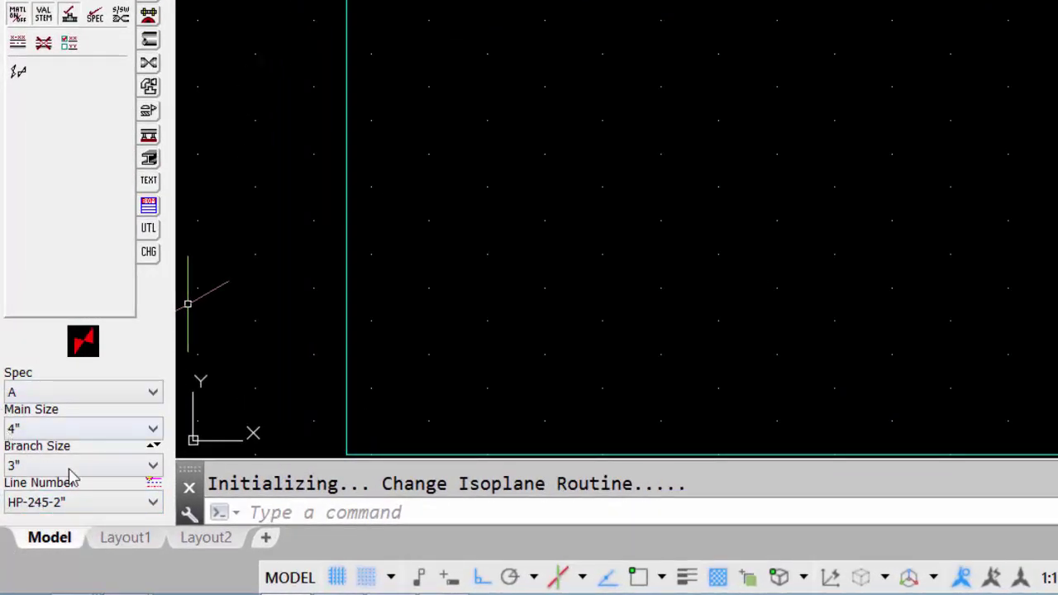
Switch the isoplane and keep spec A, main size 4" and branch size 3"
left_click(85, 342)
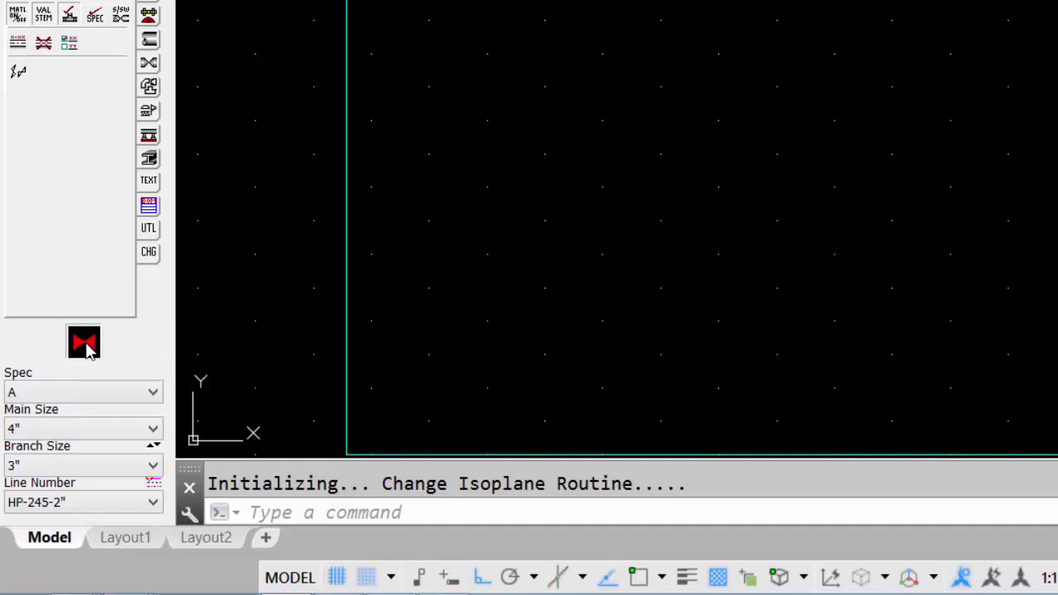
left_click(93, 399)
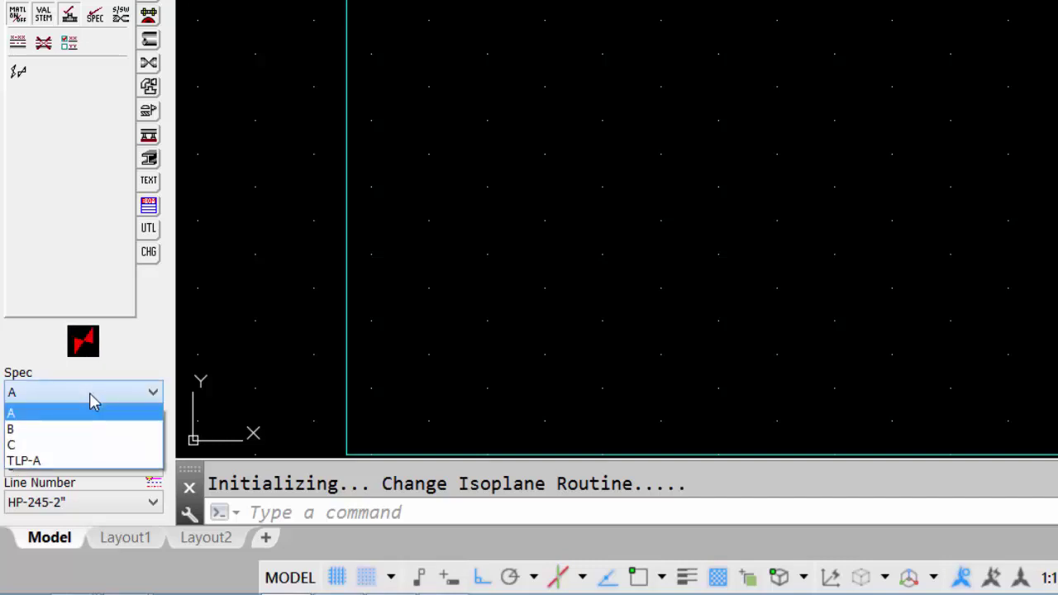
left_click(83, 398)
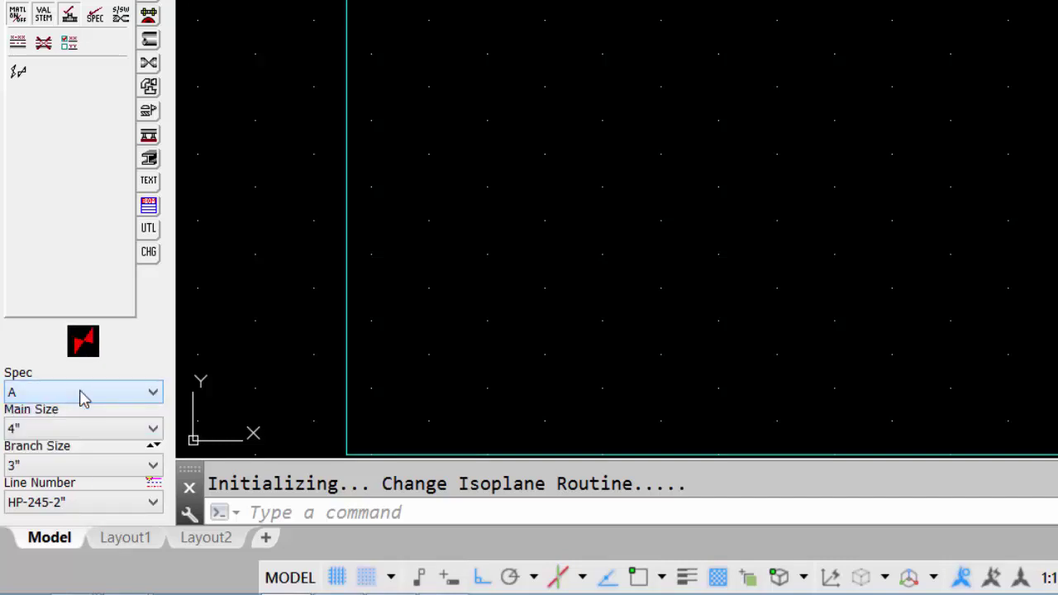
left_click(87, 431)
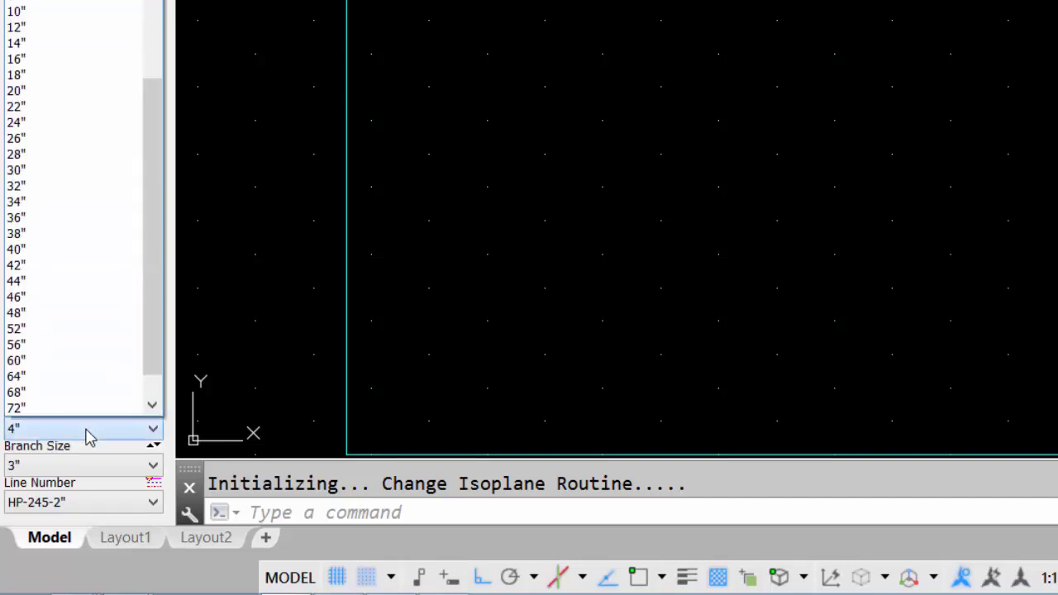
mouse_move(153, 92)
left_mouse_down()
mouse_move(160, 32)
mouse_move(158, 170)
mouse_move(158, 88)
left_mouse_up()
left_click(76, 52)
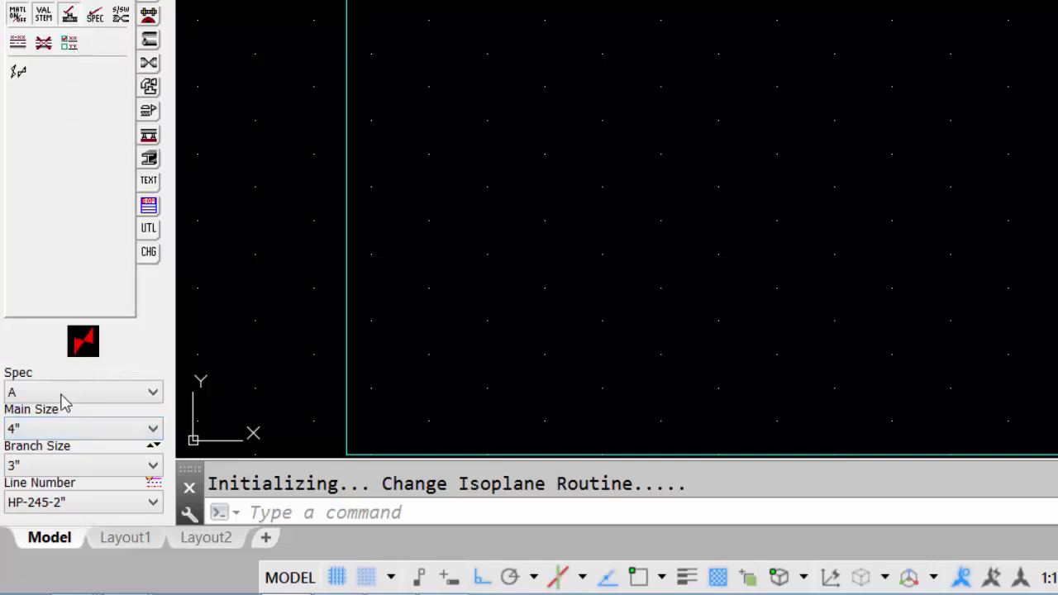
scroll(158, 203, "down", 2)
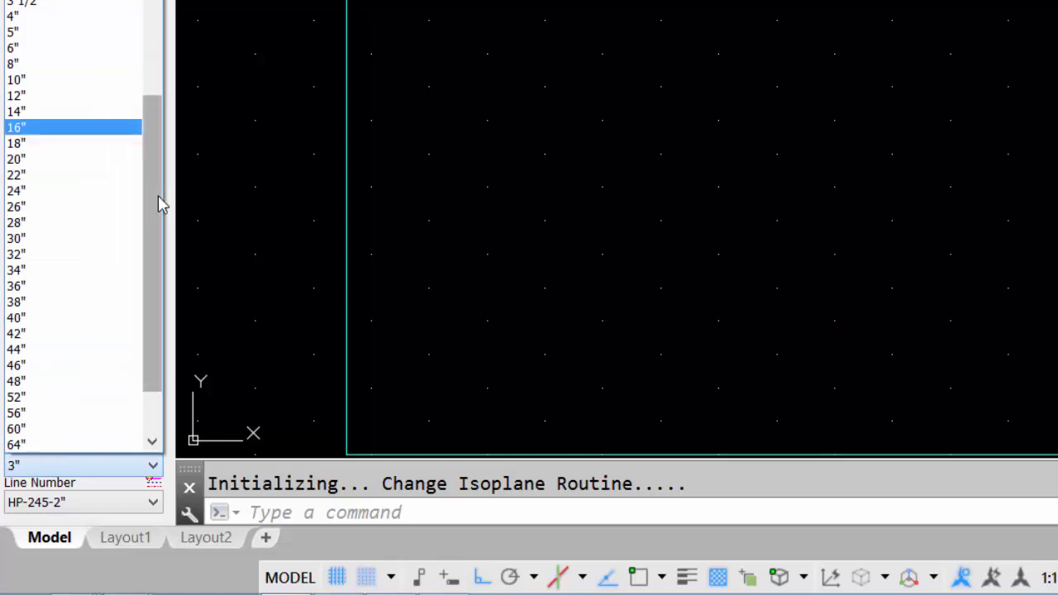
left_click_drag(158, 204, 170, 301)
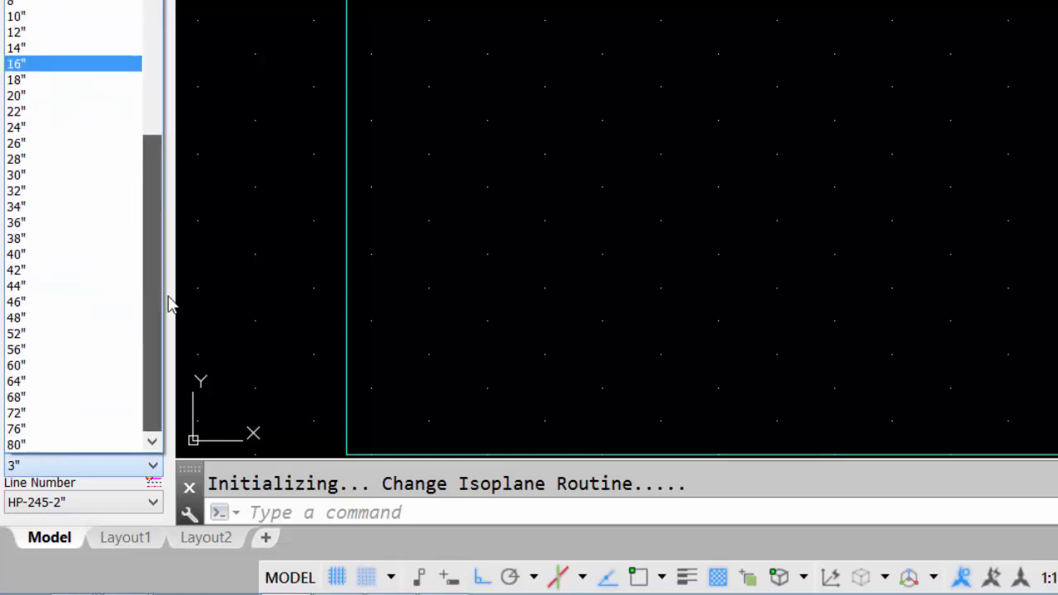
left_click(77, 509)
Make PL-103-4" the working line number, abandoning a new line number
left_click(79, 505)
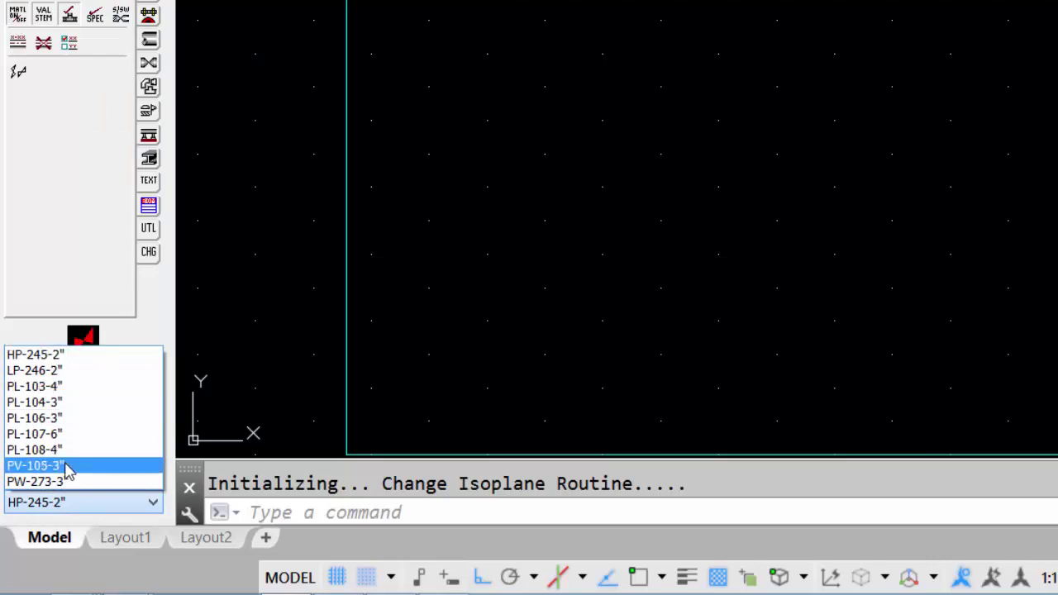
left_click(85, 388)
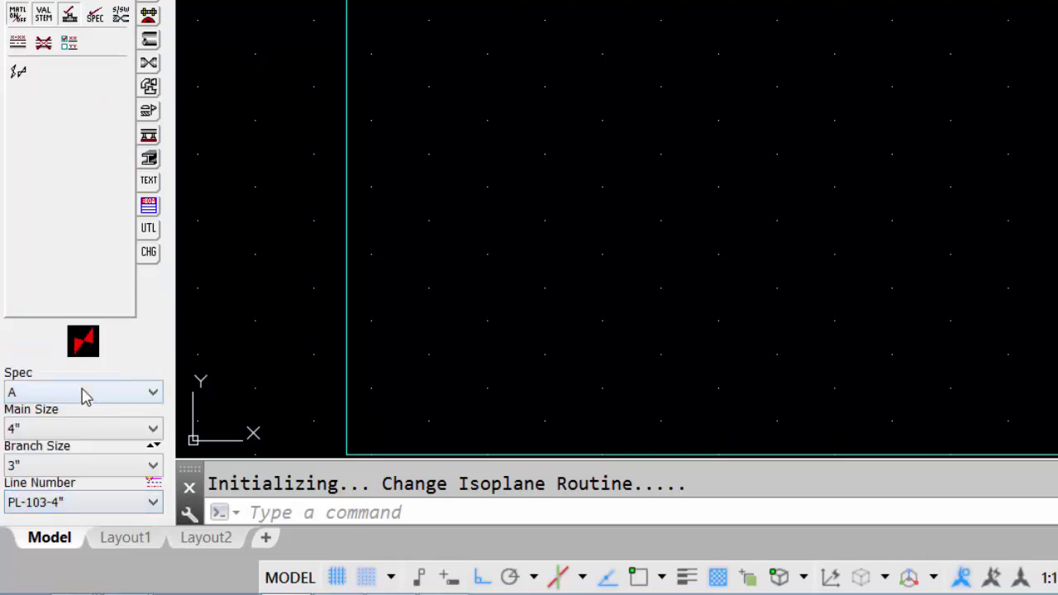
left_click(153, 483)
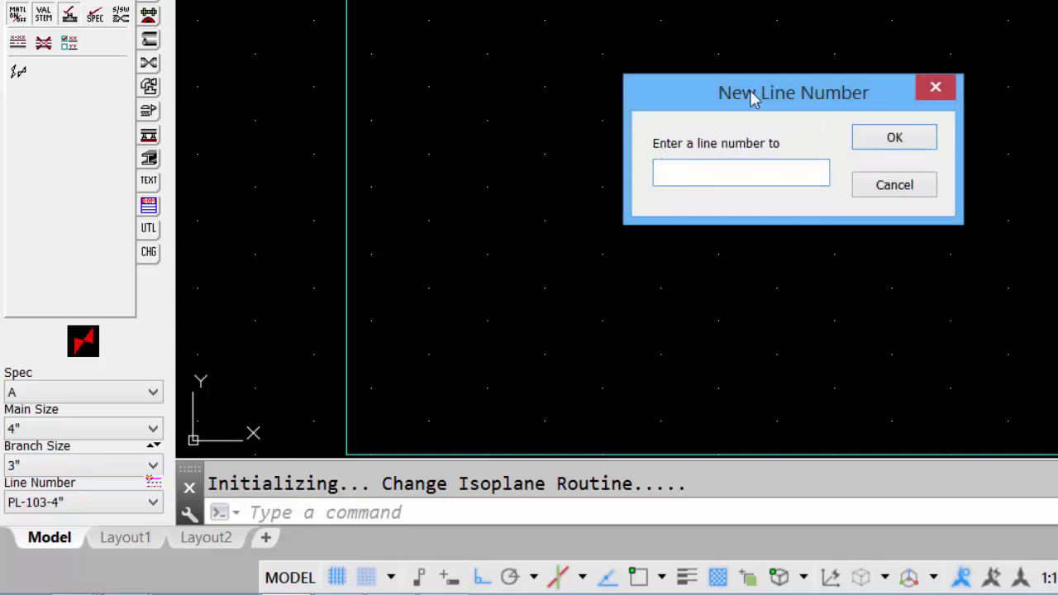
left_click(884, 196)
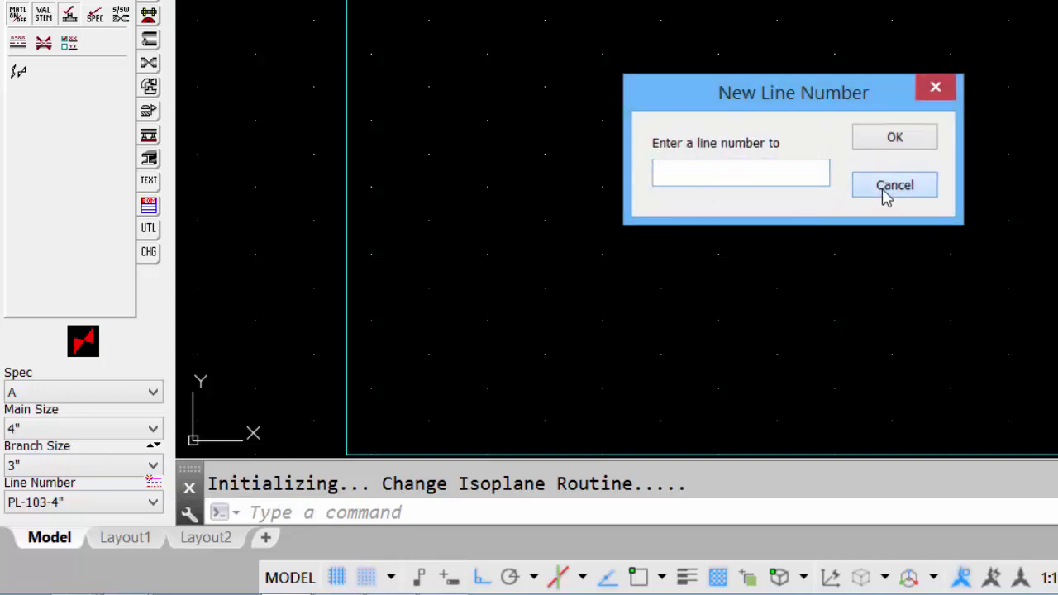
mouse_move(262, 584)
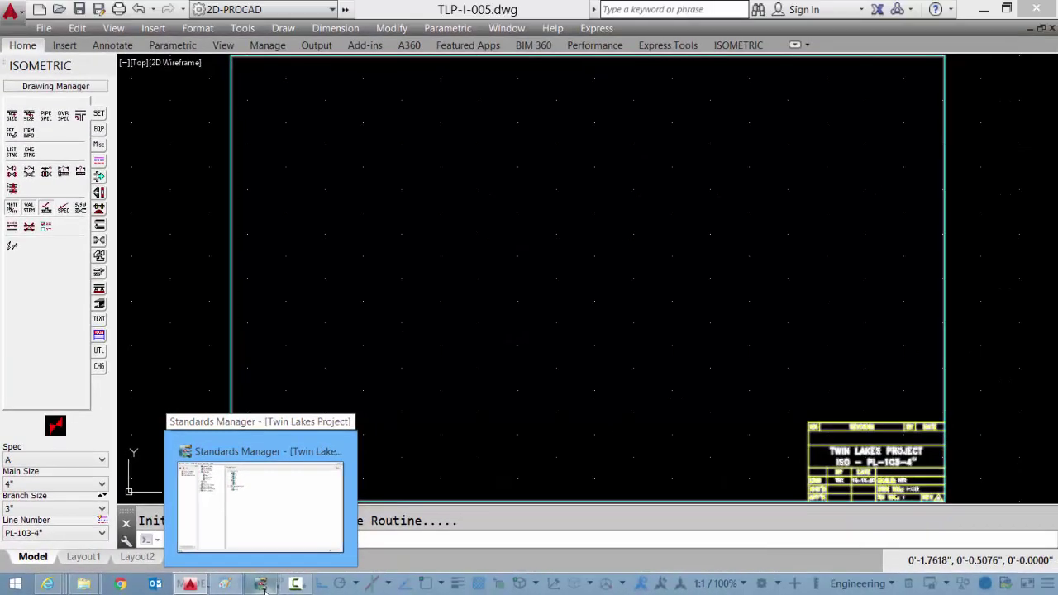
Show the Twin Lakes Project's nine line numbers, HP-245-2" through PW-273-3", in Standards Manager
left_click(262, 584)
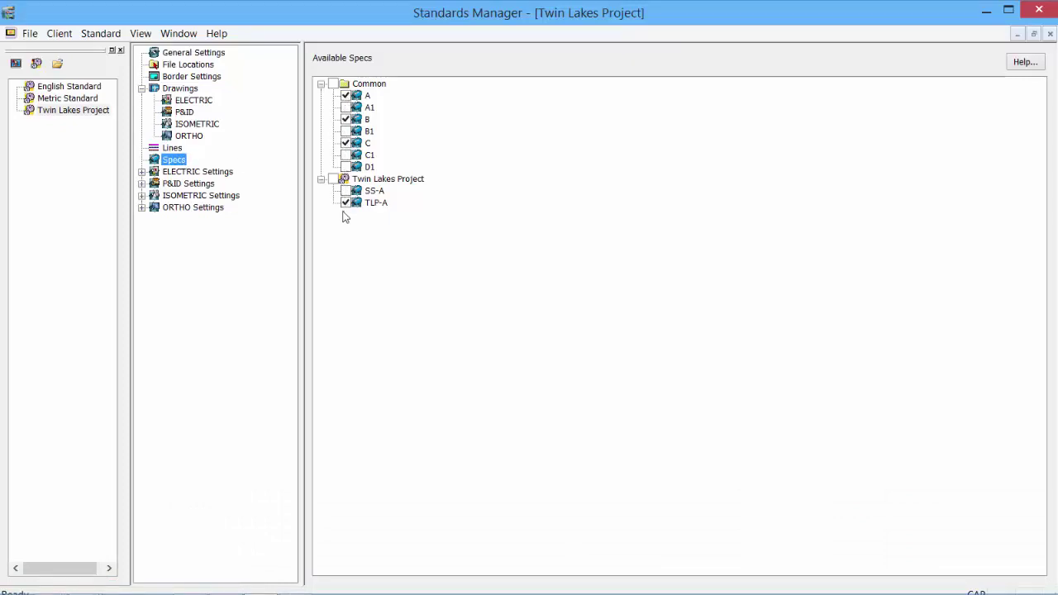
left_click(173, 149)
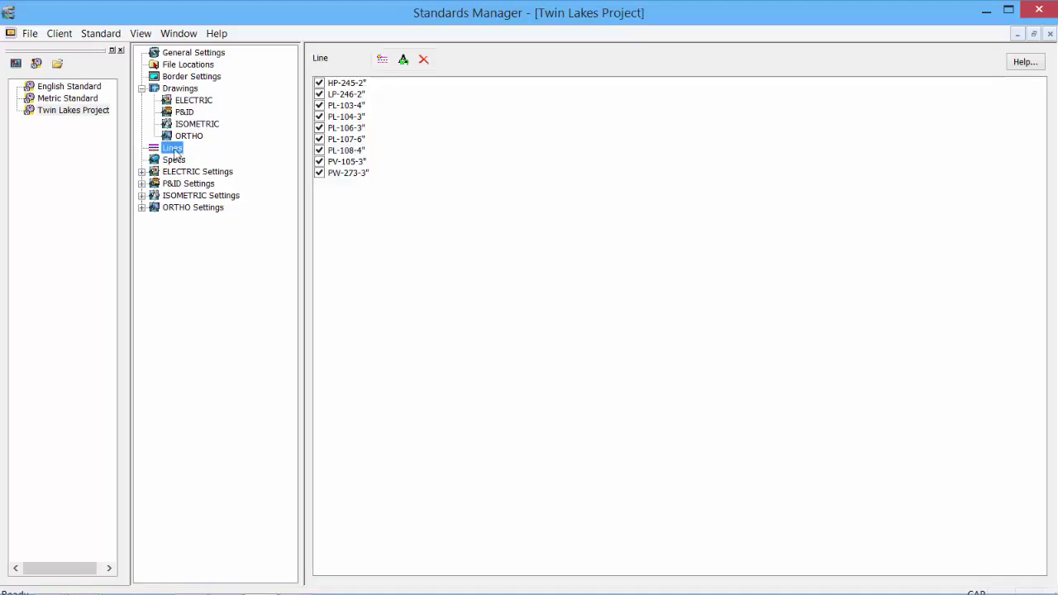